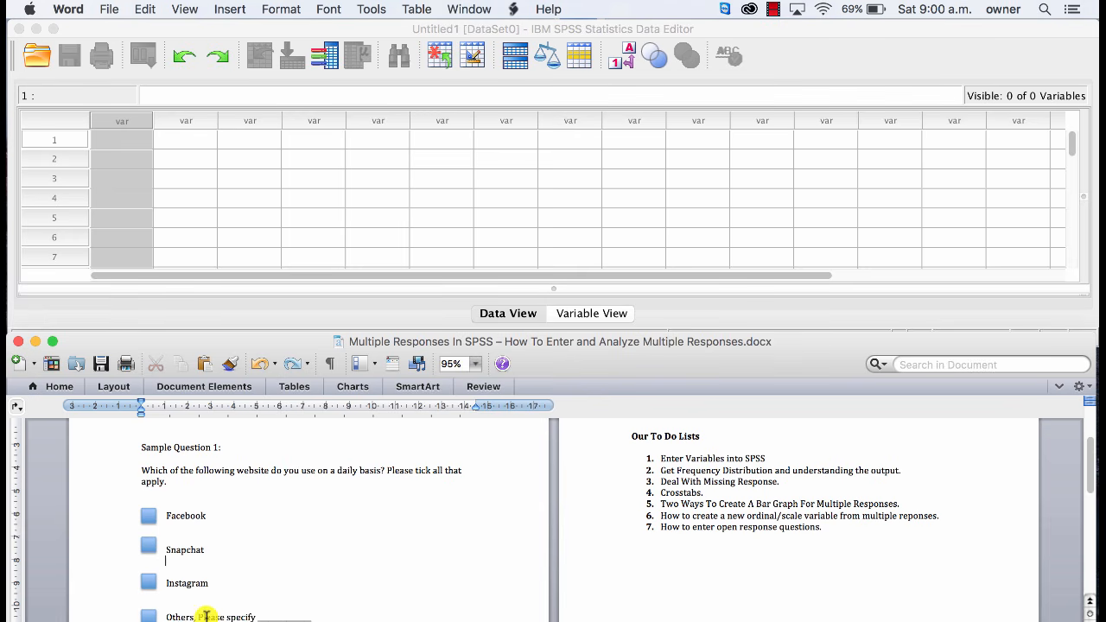
pyautogui.scroll(3, 207, 617)
pyautogui.scroll(-3, 171, 566)
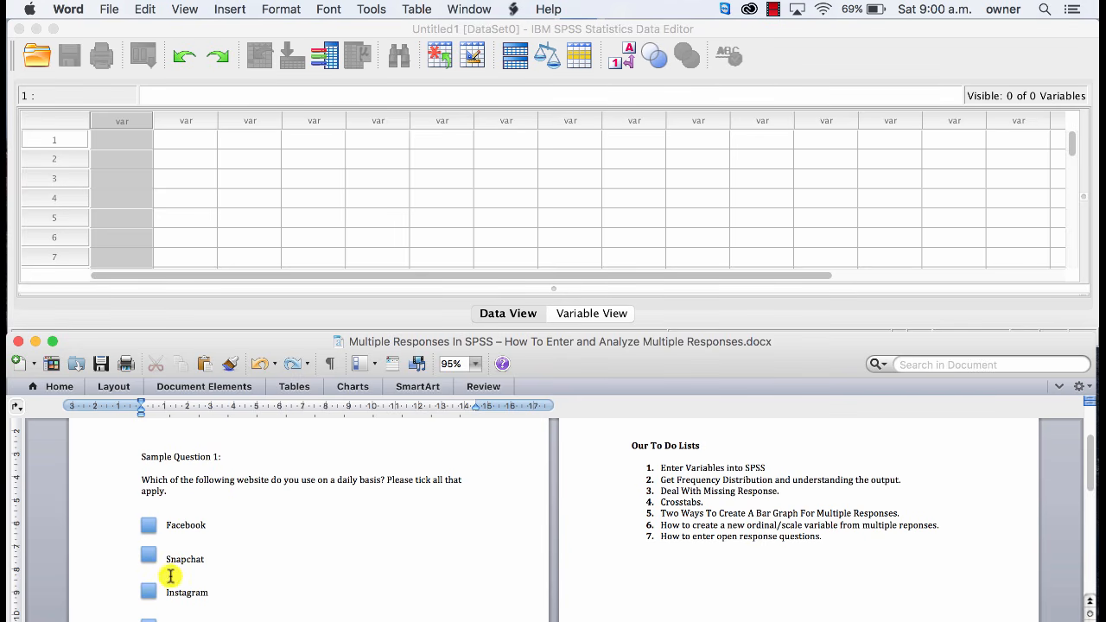
pyautogui.scroll(-1, 164, 570)
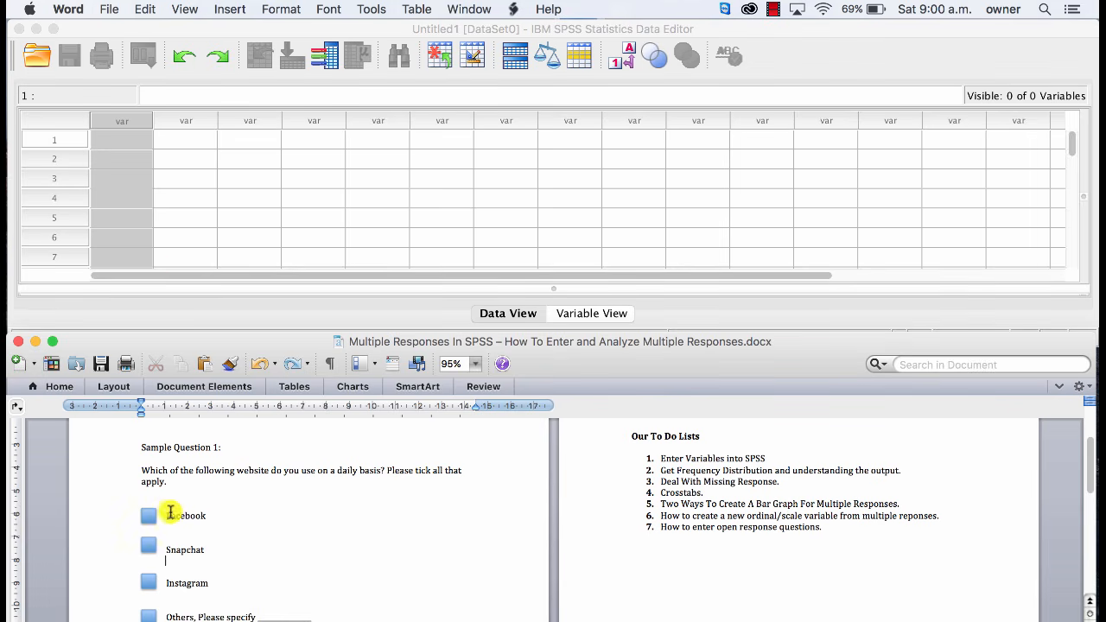
# Switch to SPSS Statistics and define Facebook and Snapchat as the first two variables of the dataset.
pyautogui.click(264, 217)
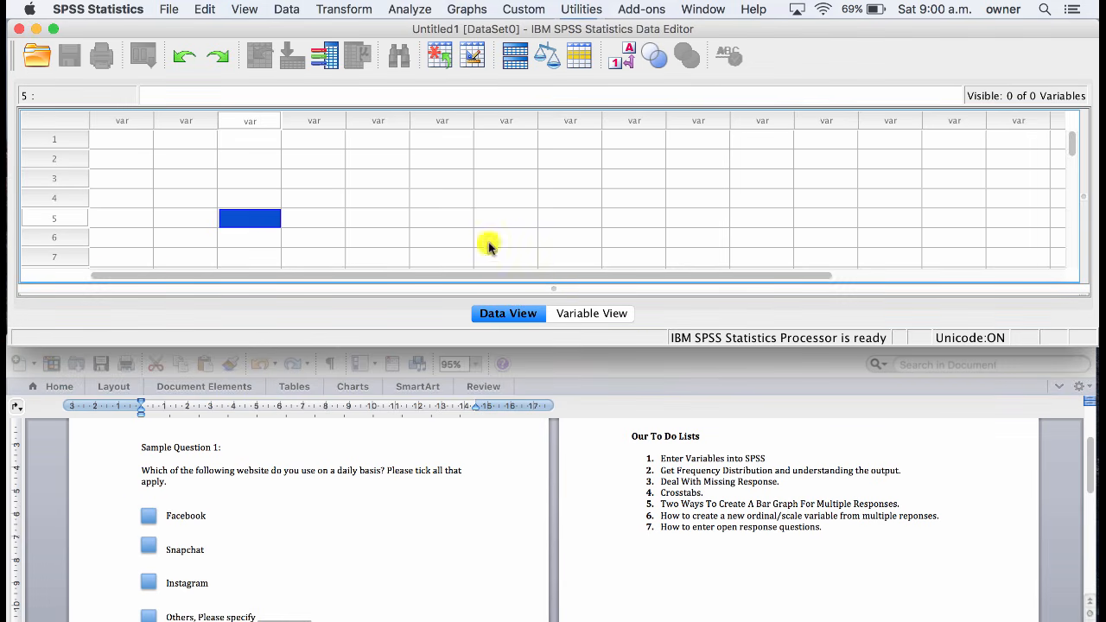
pyautogui.click(573, 312)
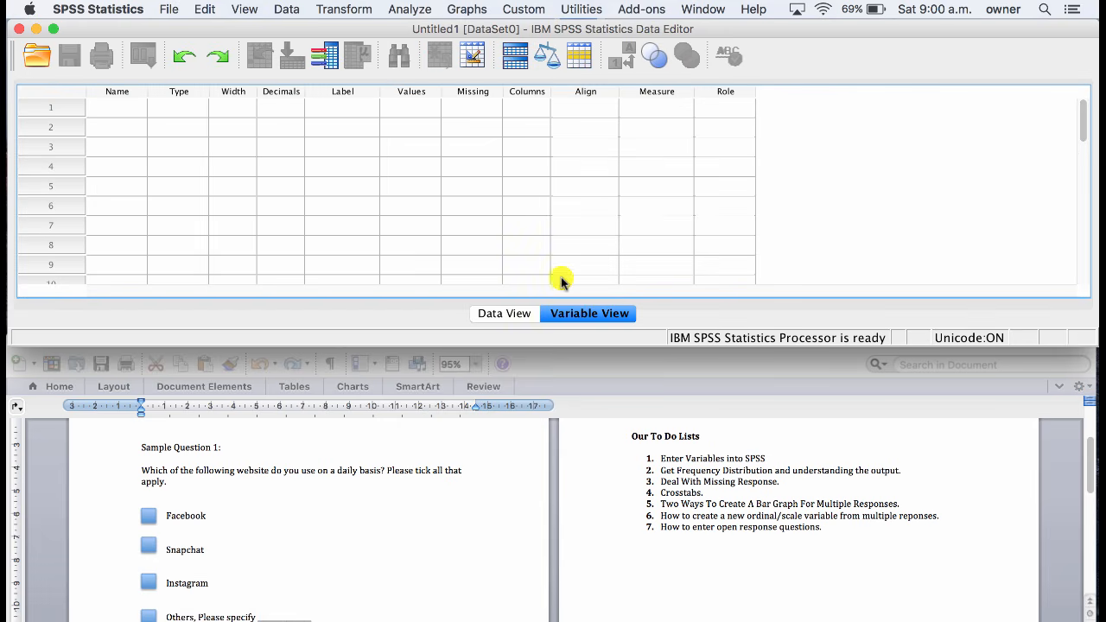
pyautogui.click(98, 108)
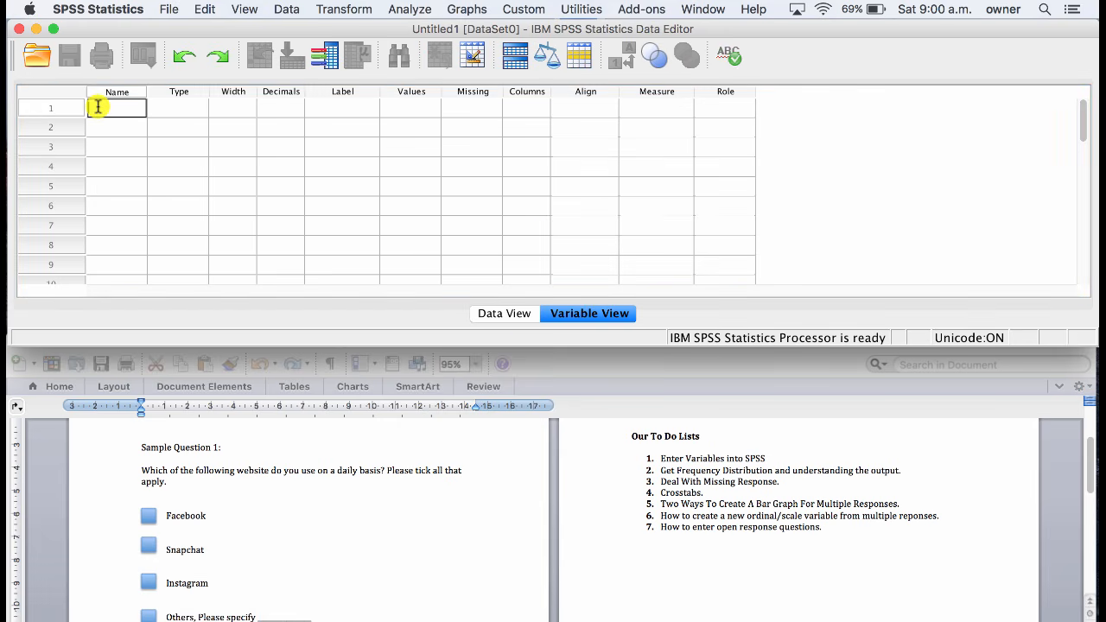
pyautogui.write('Facebook')
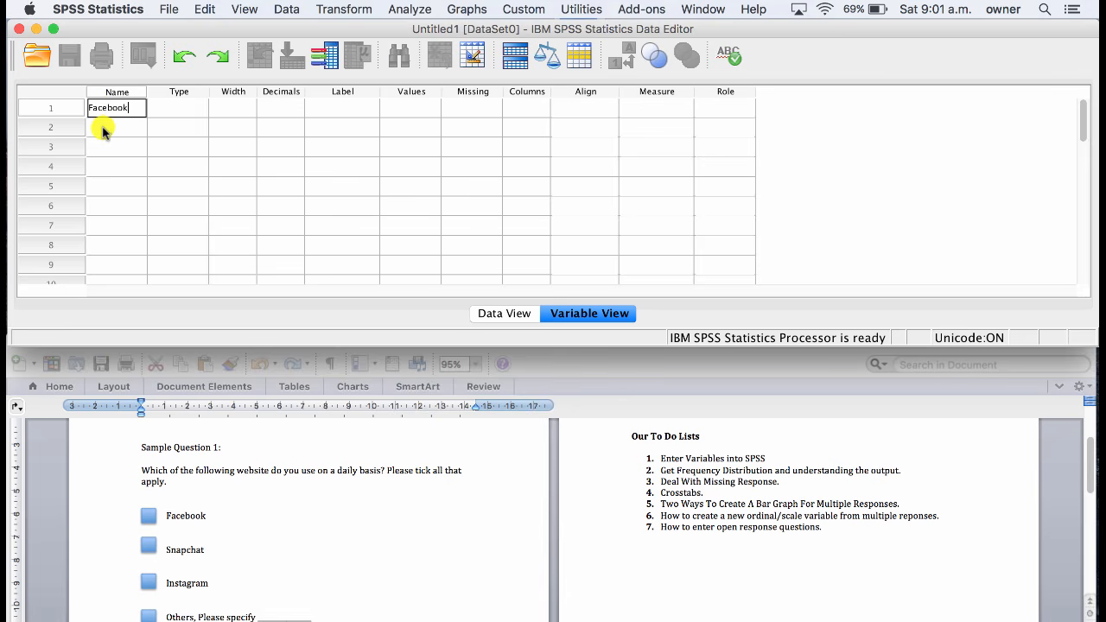
pyautogui.click(102, 128)
pyautogui.write('Snapc')
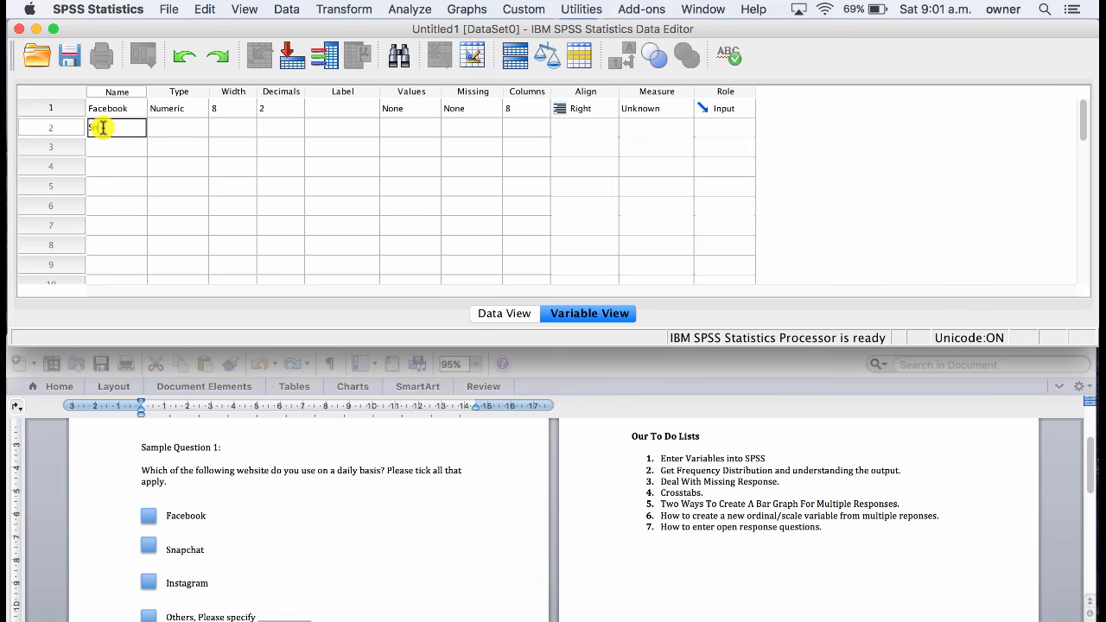
pyautogui.write('hat')
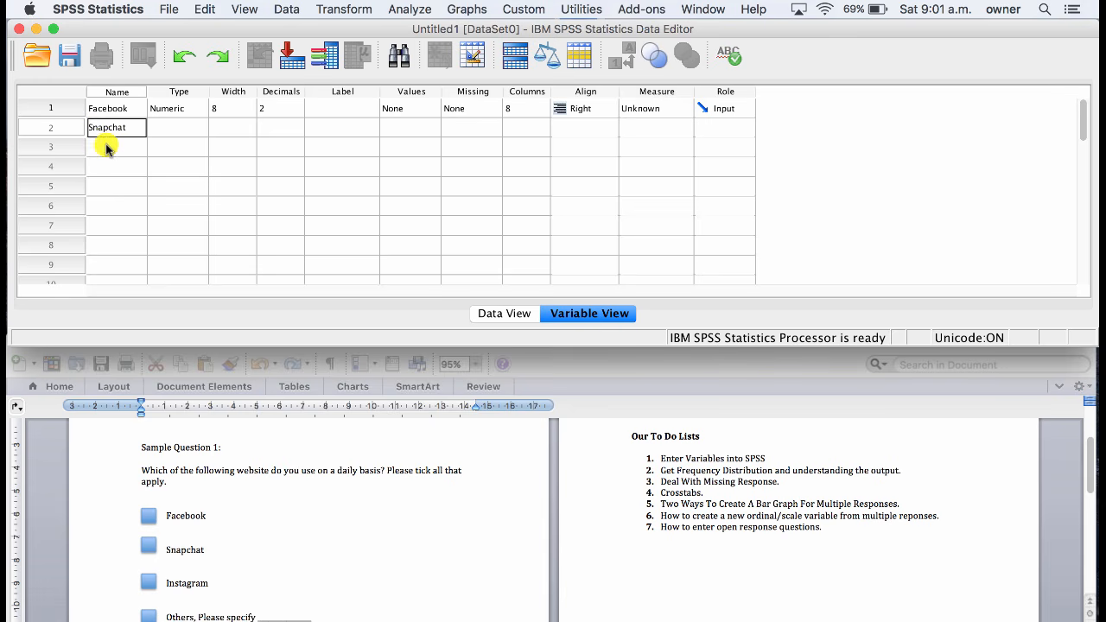
# Define Instagram and Others as the third and fourth variables.
pyautogui.click(106, 147)
pyautogui.write('Instagram')
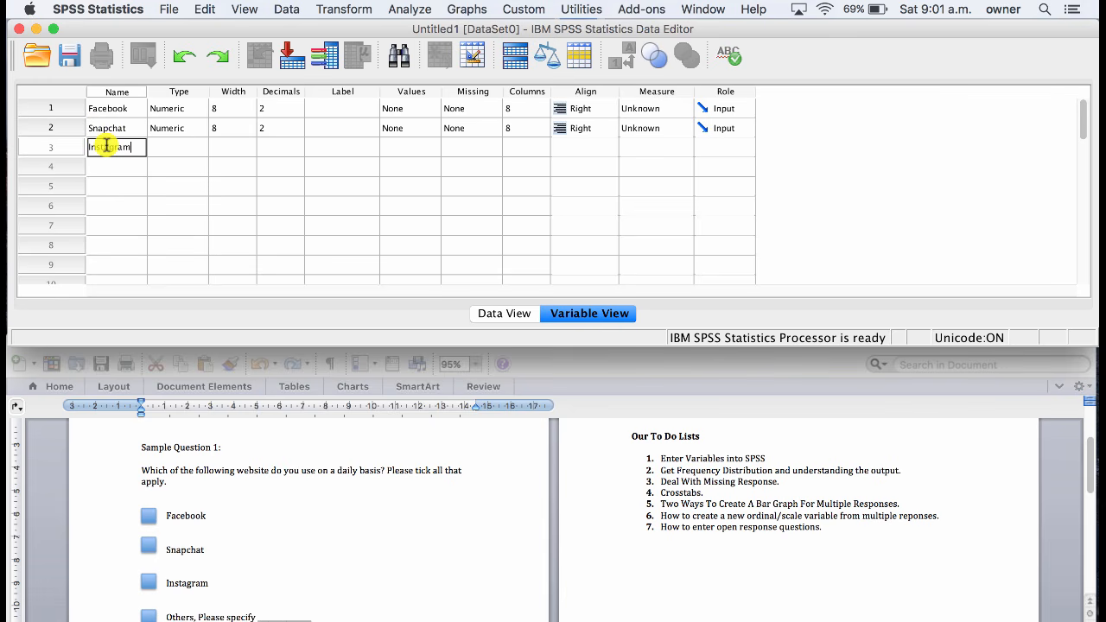
pyautogui.click(102, 168)
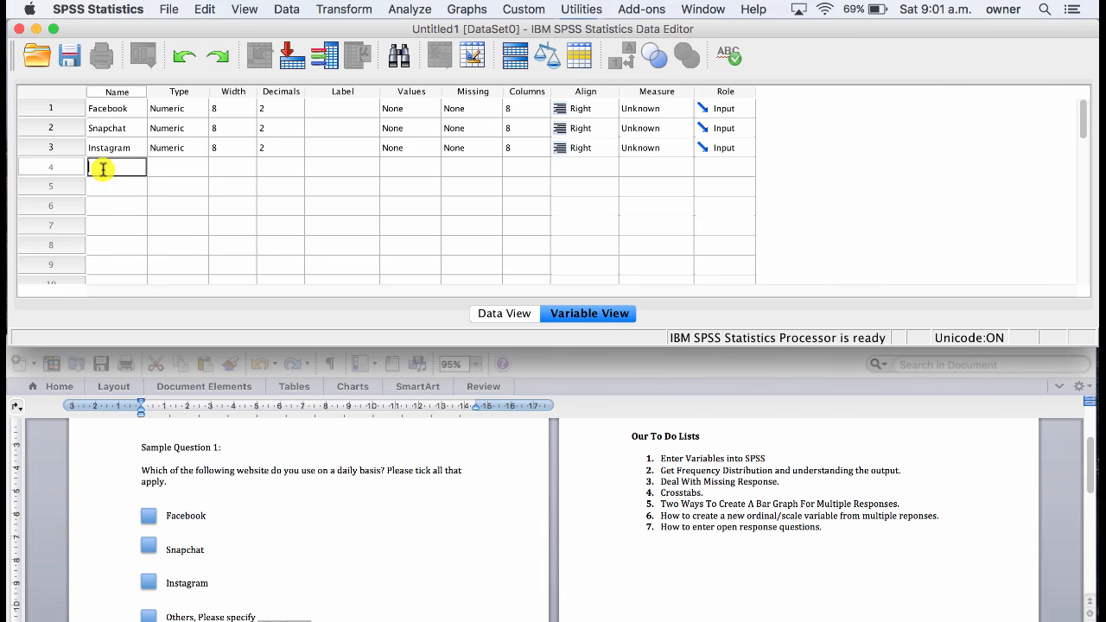
pyautogui.write('Others')
pyautogui.click(130, 187)
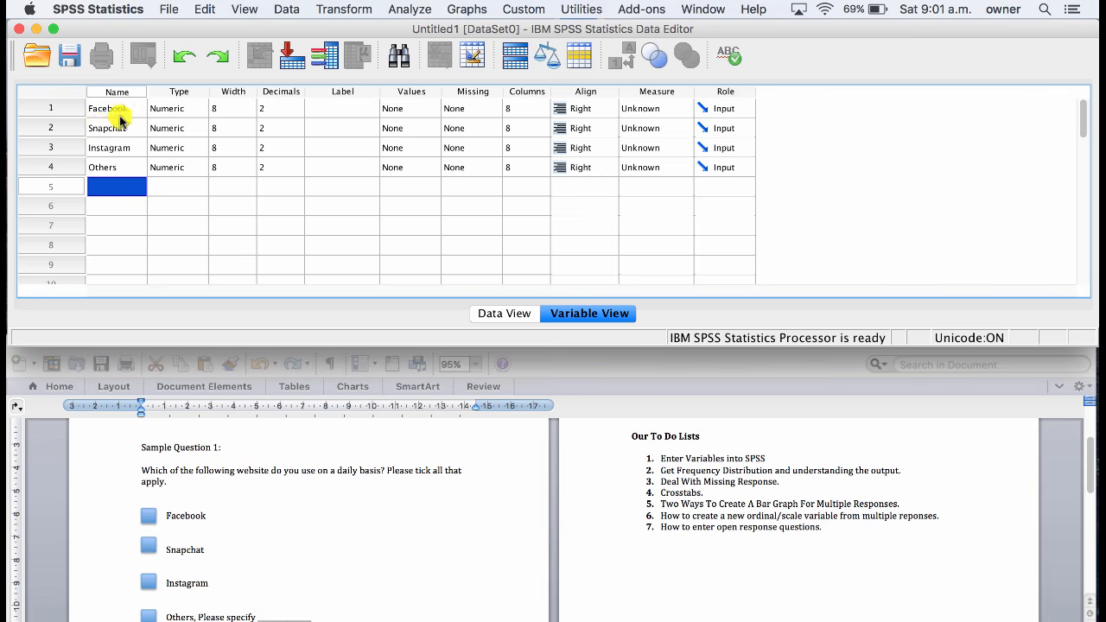
# Set the measurement level of the Facebook variable to Nominal.
pyautogui.click(638, 108)
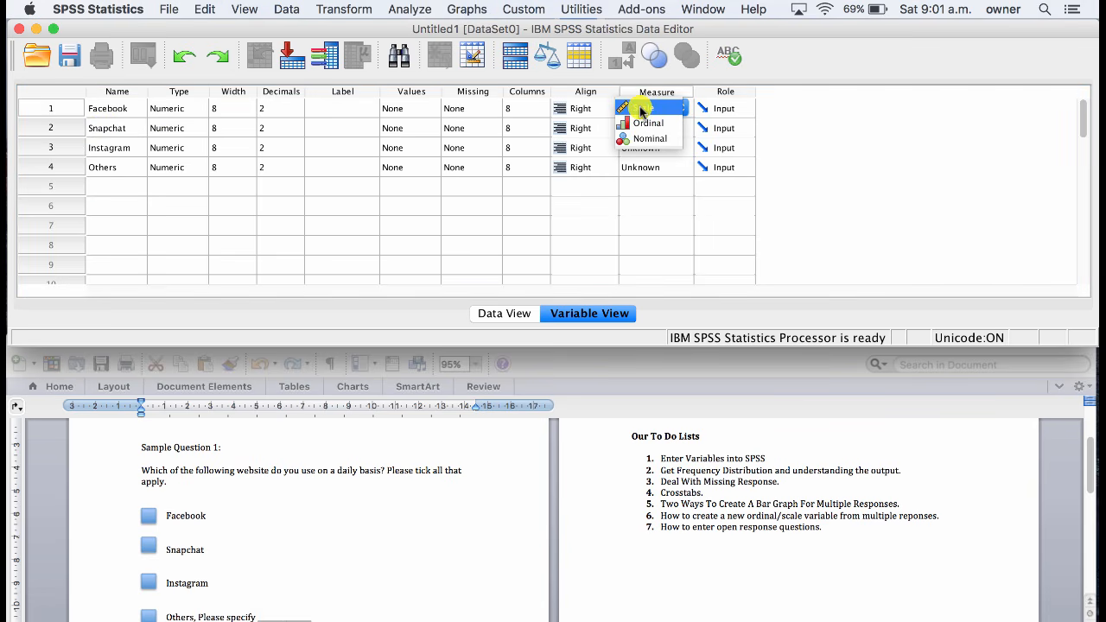
pyautogui.click(648, 138)
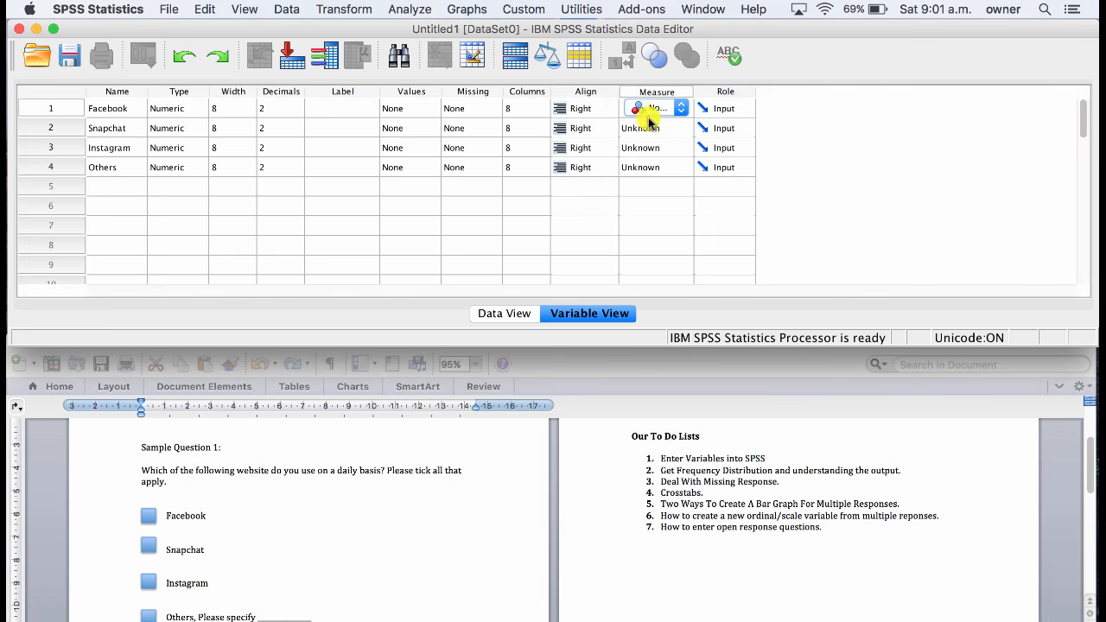
pyautogui.click(593, 122)
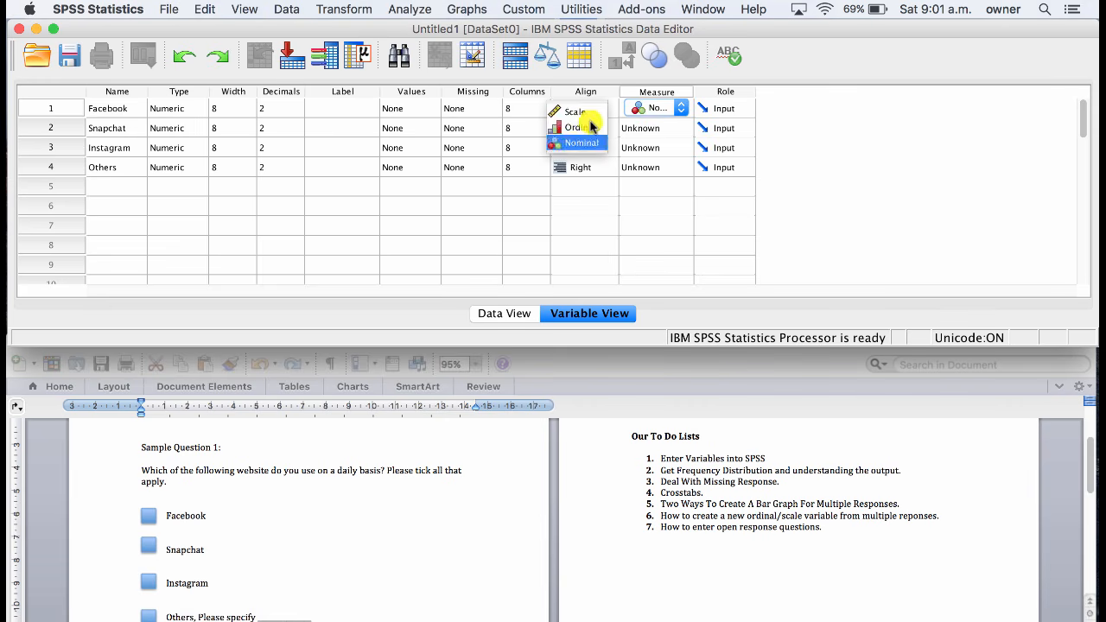
pyautogui.click(638, 116)
# Copy Facebook's Nominal measurement level to the Snapchat and Instagram variables.
pyautogui.rightClick(640, 114)
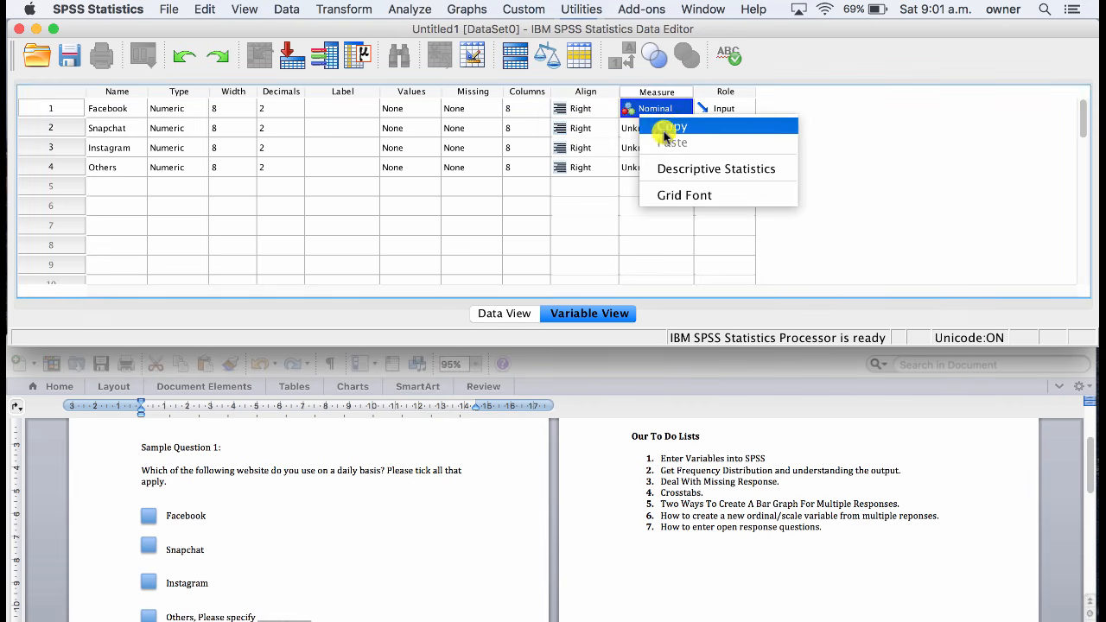
pyautogui.click(663, 129)
pyautogui.moveTo(639, 128); pyautogui.dragTo(638, 151)
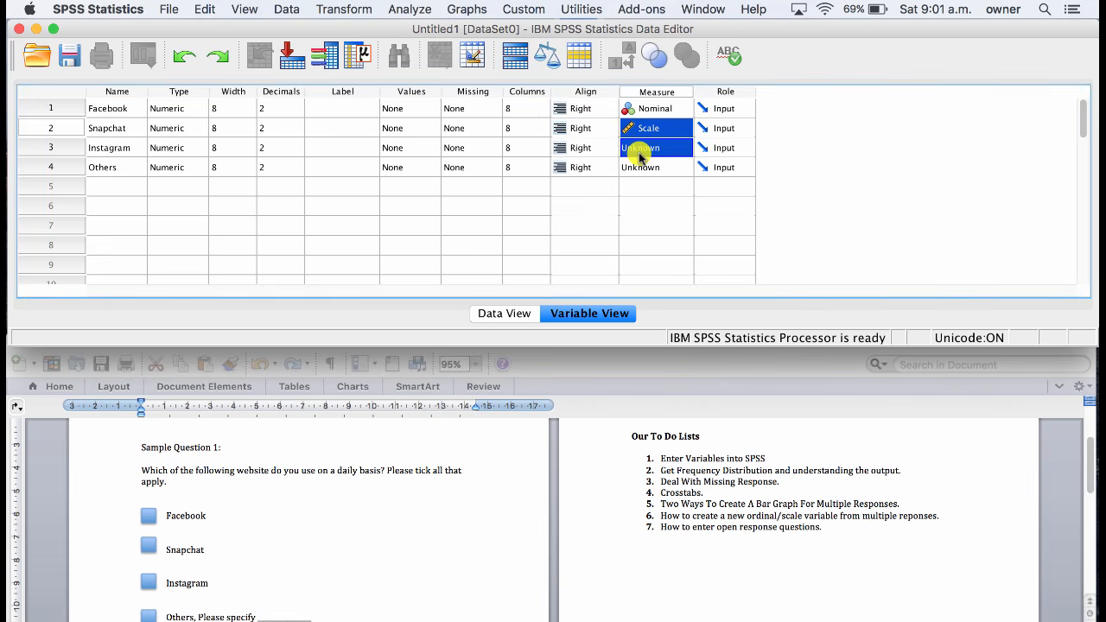
pyautogui.press('super+v')
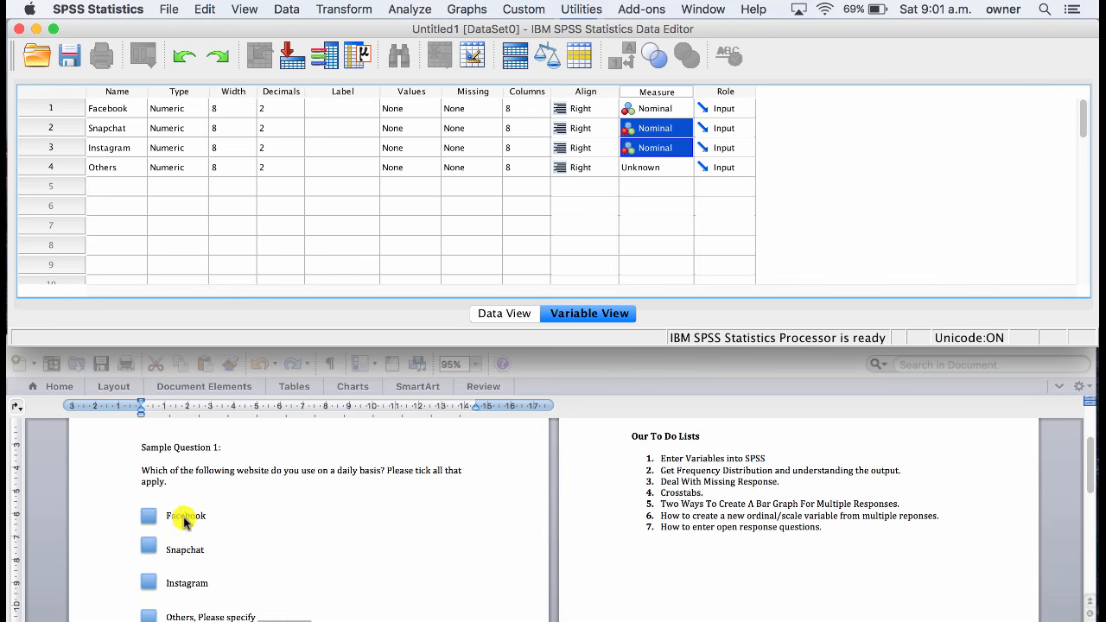
# Define the value labels 0 = No and 1 = Yes for the Facebook variable.
pyautogui.click(411, 110)
pyautogui.click(434, 109)
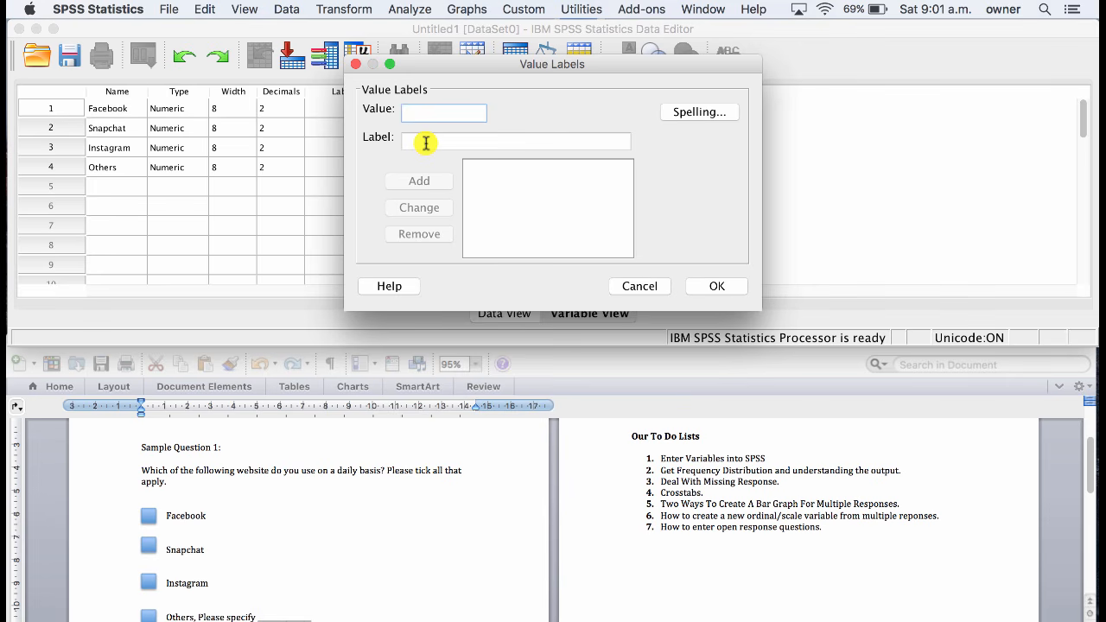
pyautogui.write('0')
pyautogui.click(426, 142)
pyautogui.write('No')
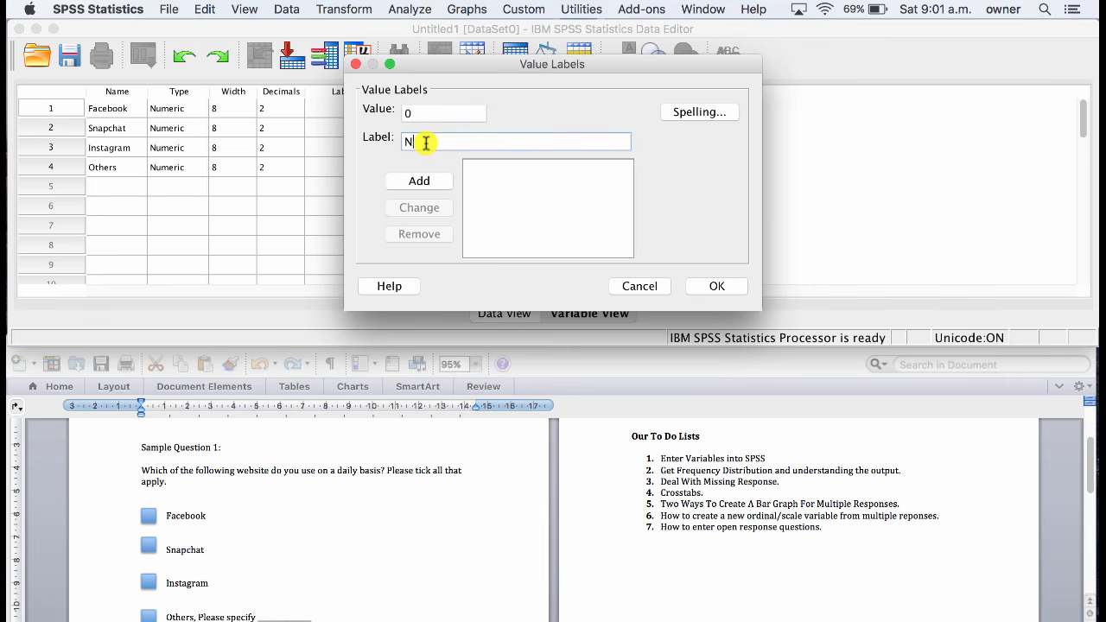
pyautogui.press('Return')
pyautogui.write('1')
pyautogui.click(427, 142)
pyautogui.write('Yes')
pyautogui.click(419, 184)
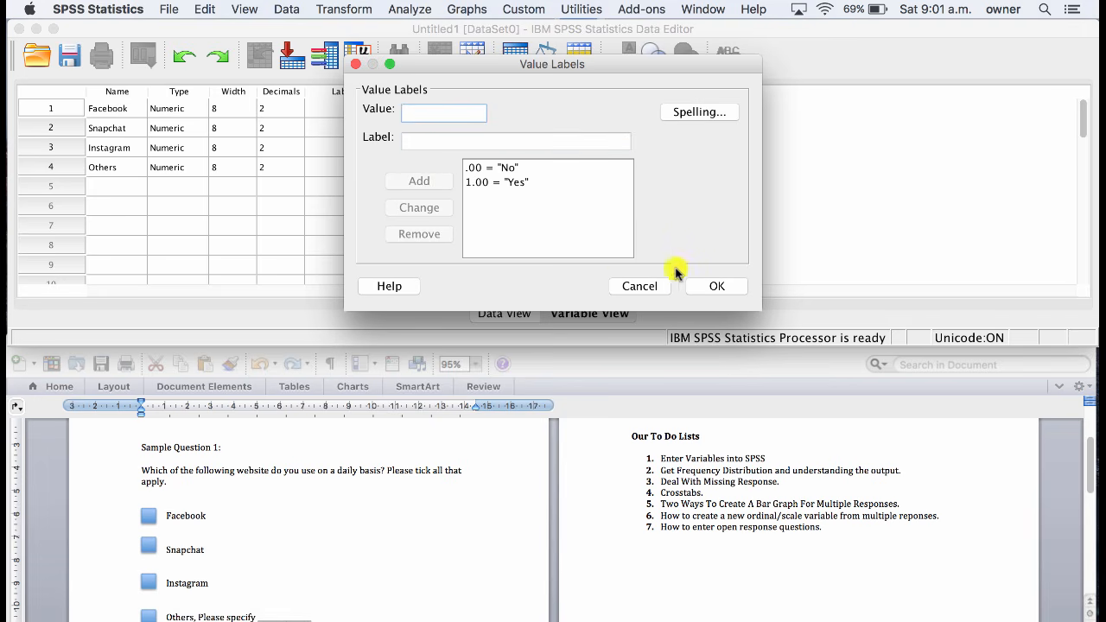
pyautogui.click(714, 286)
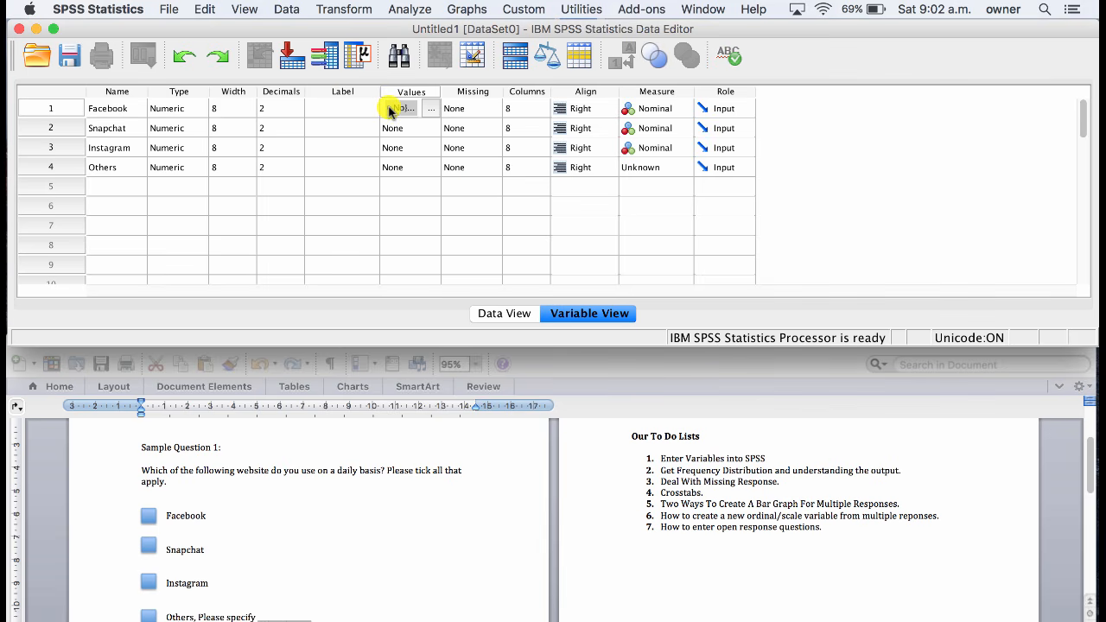
# Copy Facebook's value labels to the Snapchat and Instagram variables.
pyautogui.press('super+c')
pyautogui.click(391, 132)
pyautogui.moveTo(392, 140); pyautogui.dragTo(394, 146)
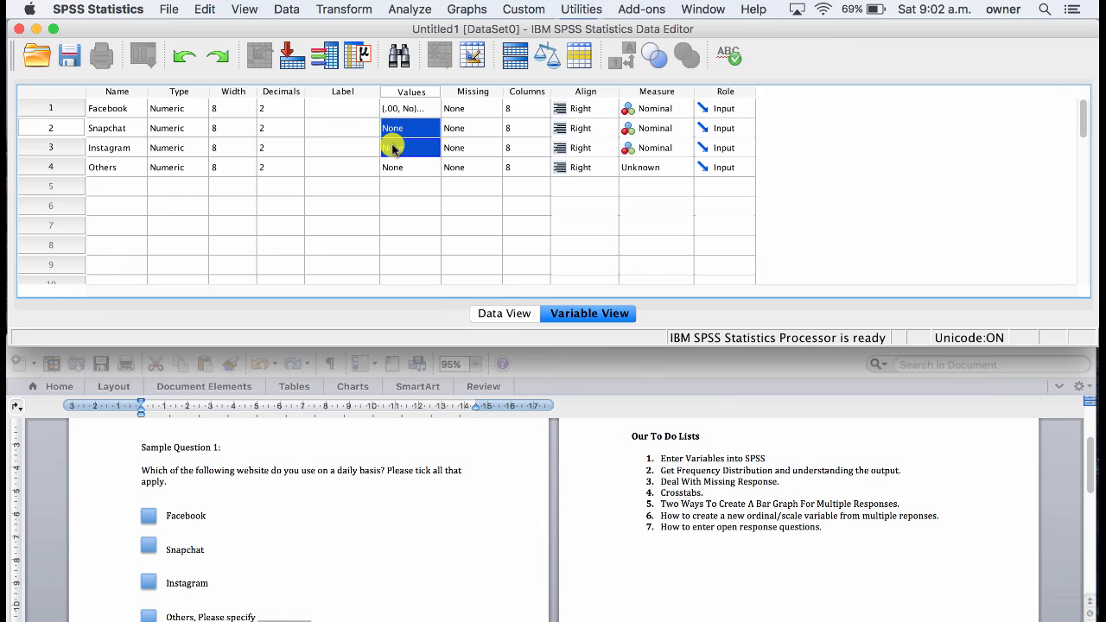
pyautogui.press('super+v')
pyautogui.click(338, 166)
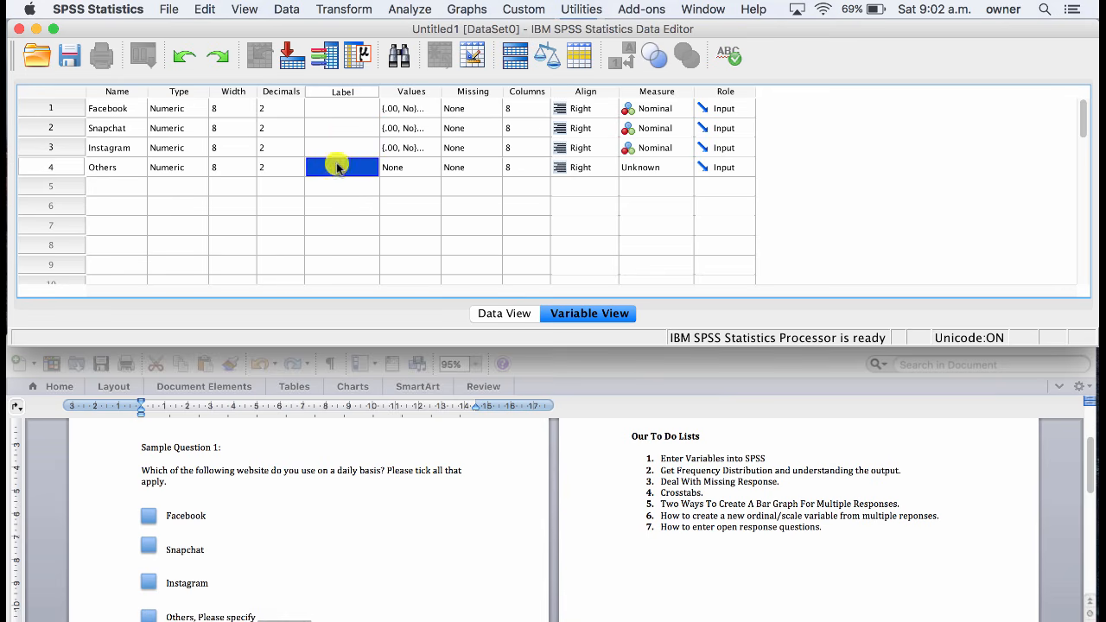
# Enter the first respondent's data in row 1: Facebook 1, Snapchat 1 and Instagram 0.
pyautogui.doubleClick(49, 110)
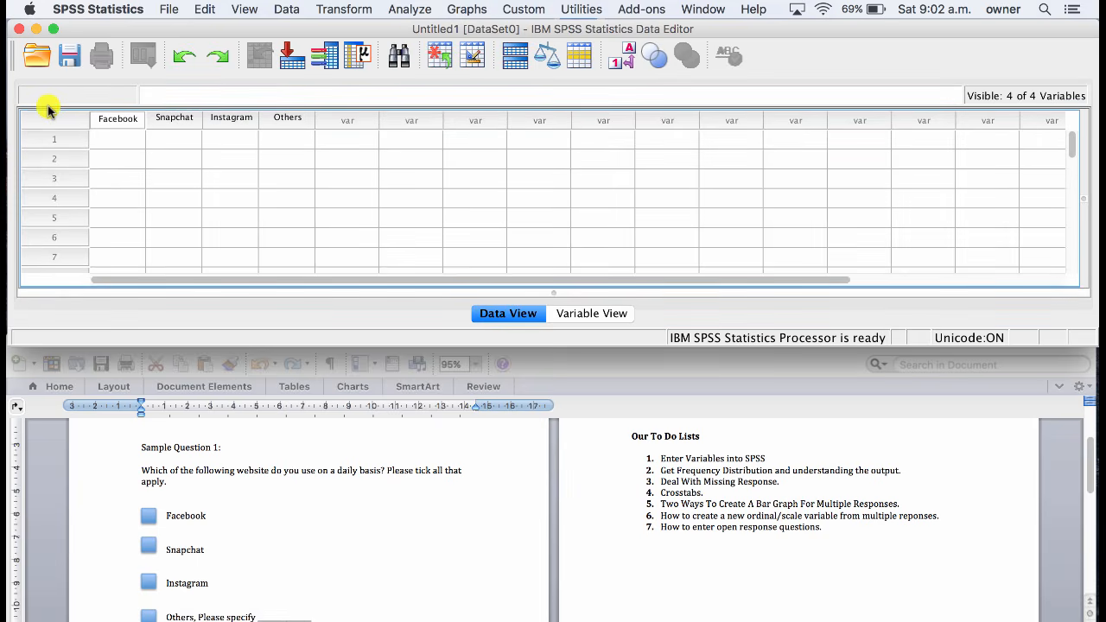
pyautogui.click(124, 140)
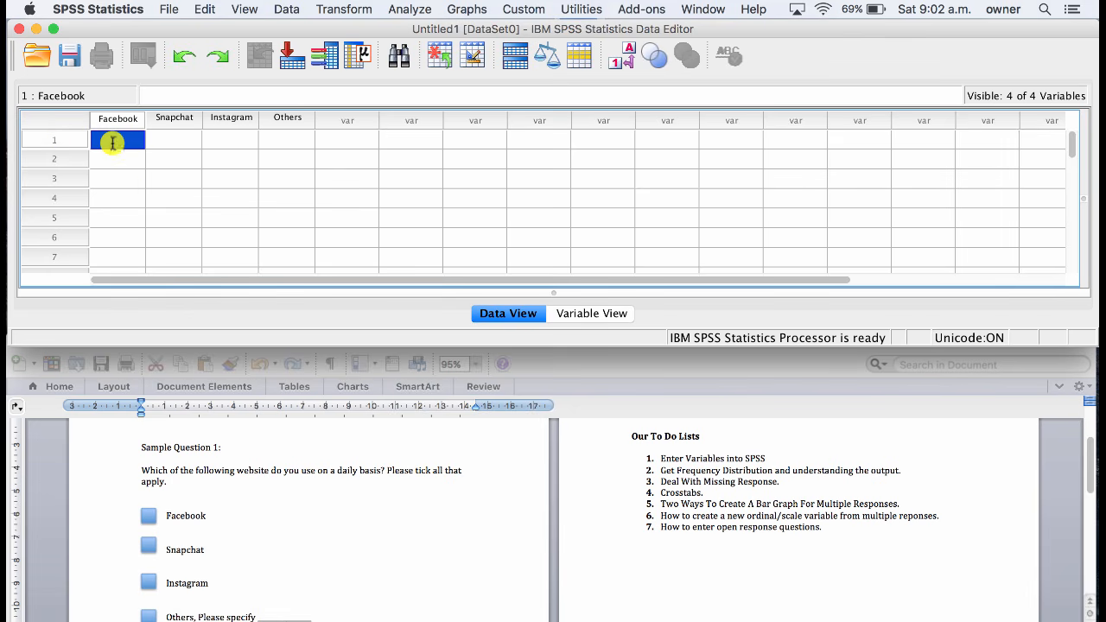
pyautogui.write('1')
pyautogui.press('Tab')
pyautogui.write('1')
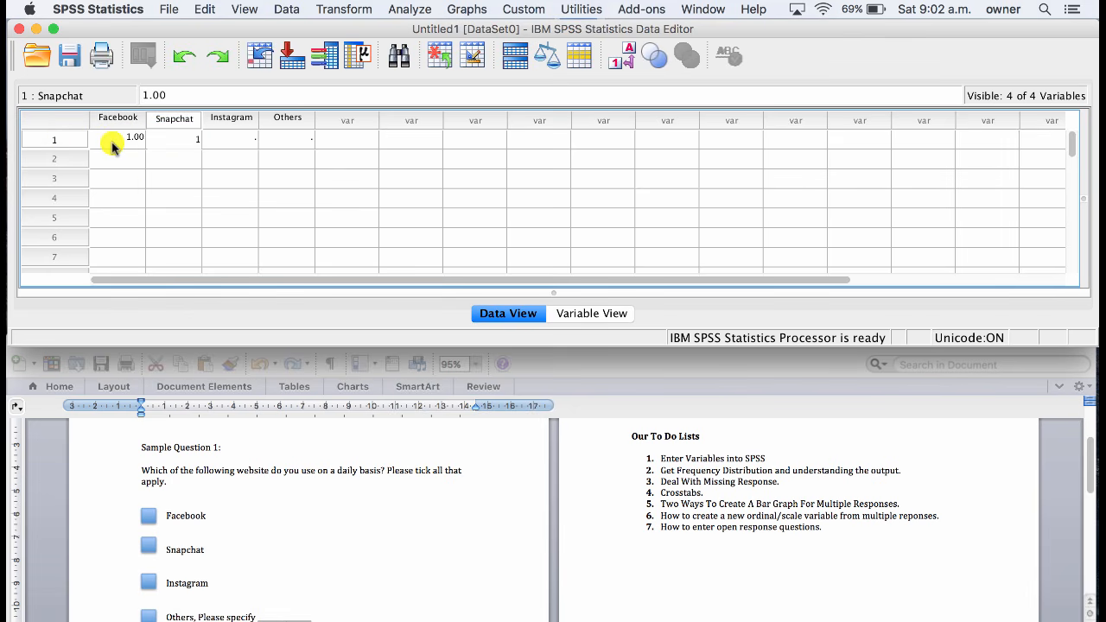
pyautogui.press('Tab')
pyautogui.write('0')
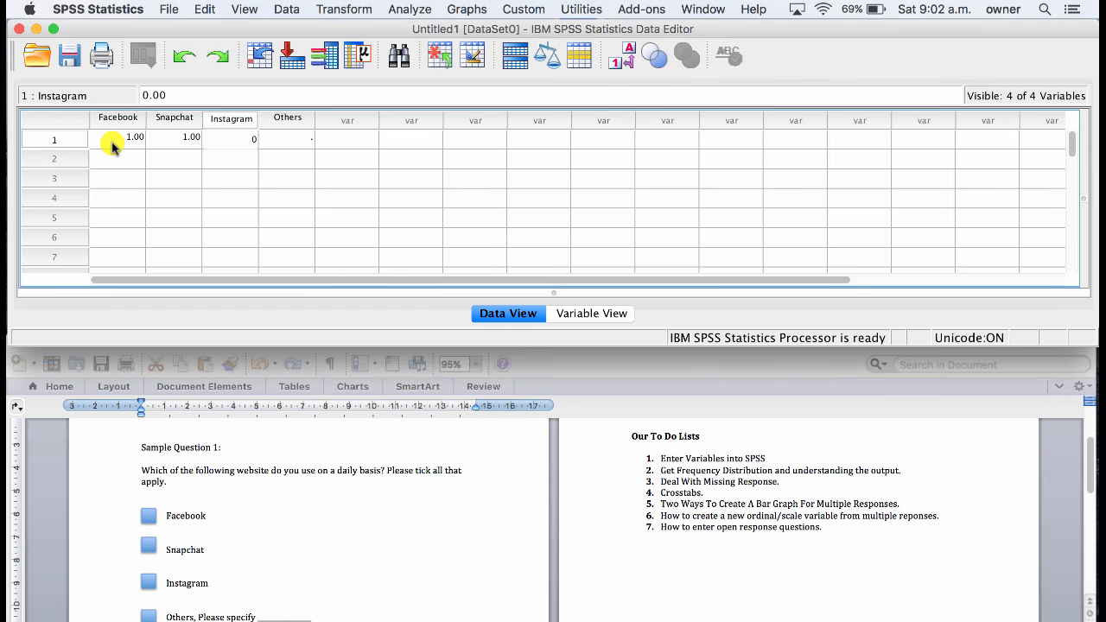
# Enter the second respondent's data in row 2: Facebook 1, Snapchat 0 and Instagram 1.
pyautogui.click(113, 166)
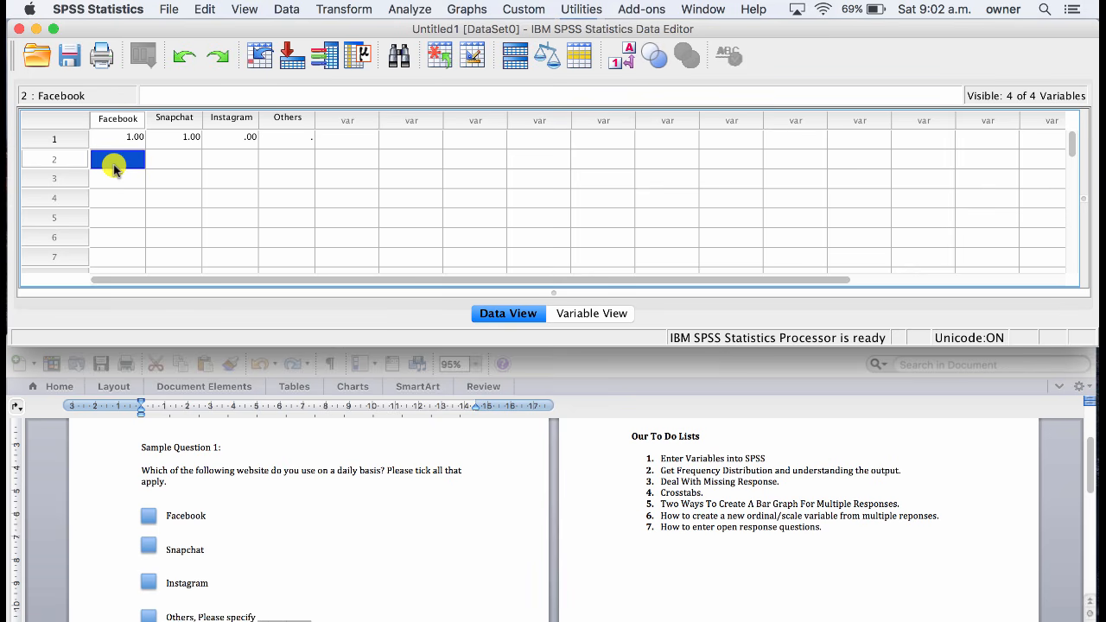
pyautogui.write('1')
pyautogui.press('Tab')
pyautogui.write('0')
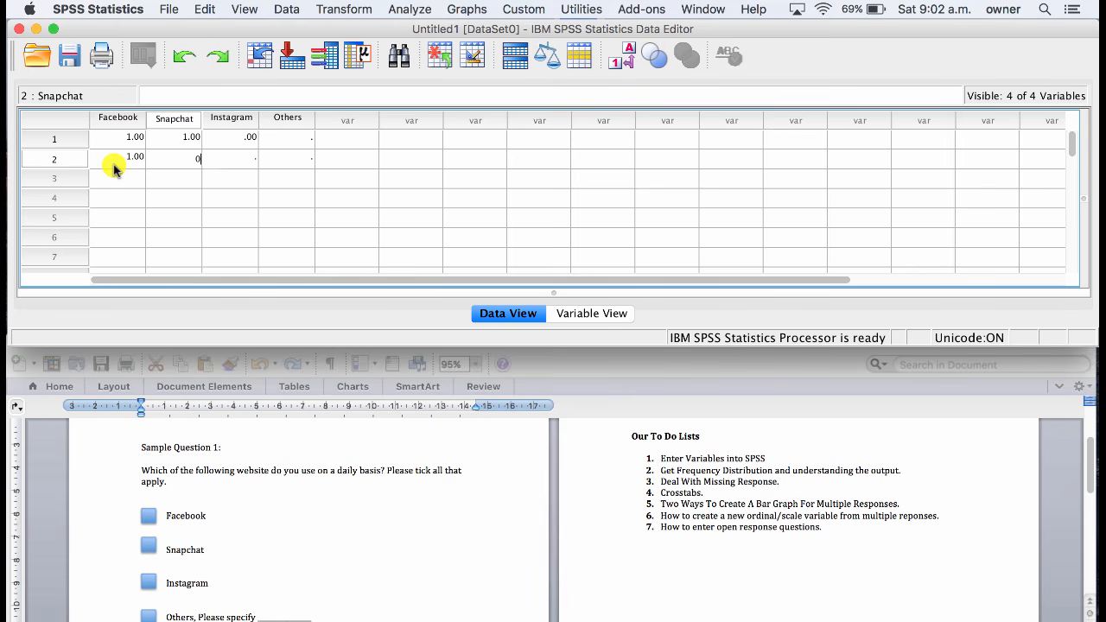
pyautogui.press('Tab')
pyautogui.write('1')
# Enter the third respondent's data in row 3: Facebook 1, Snapchat 1 and Instagram 1.
pyautogui.click(119, 177)
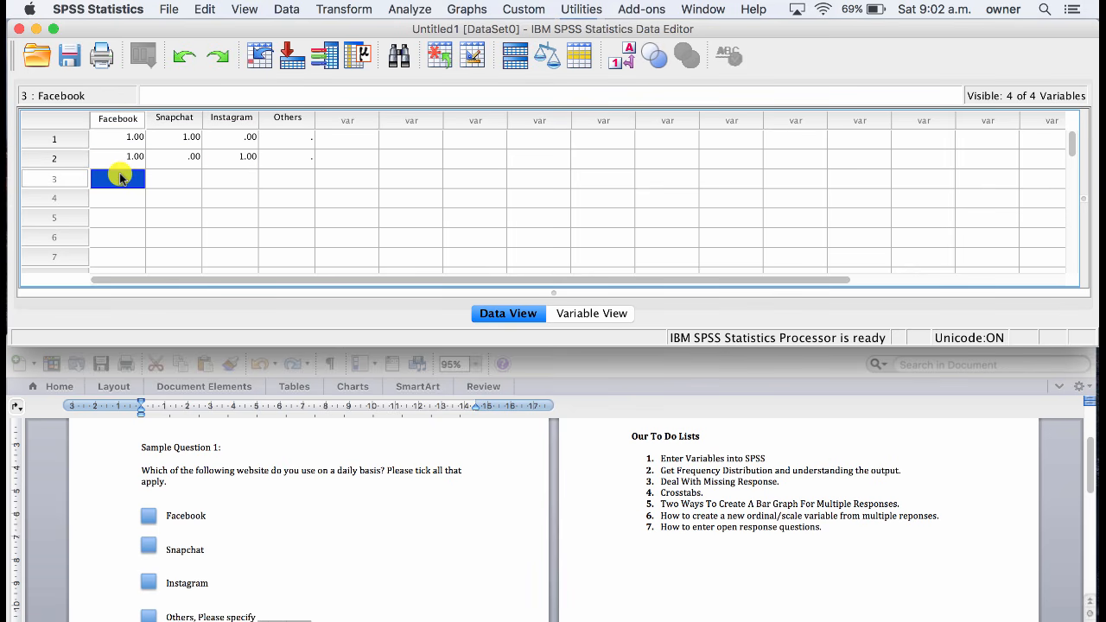
pyautogui.write('1')
pyautogui.press('Tab')
pyautogui.write('1')
pyautogui.press('Tab')
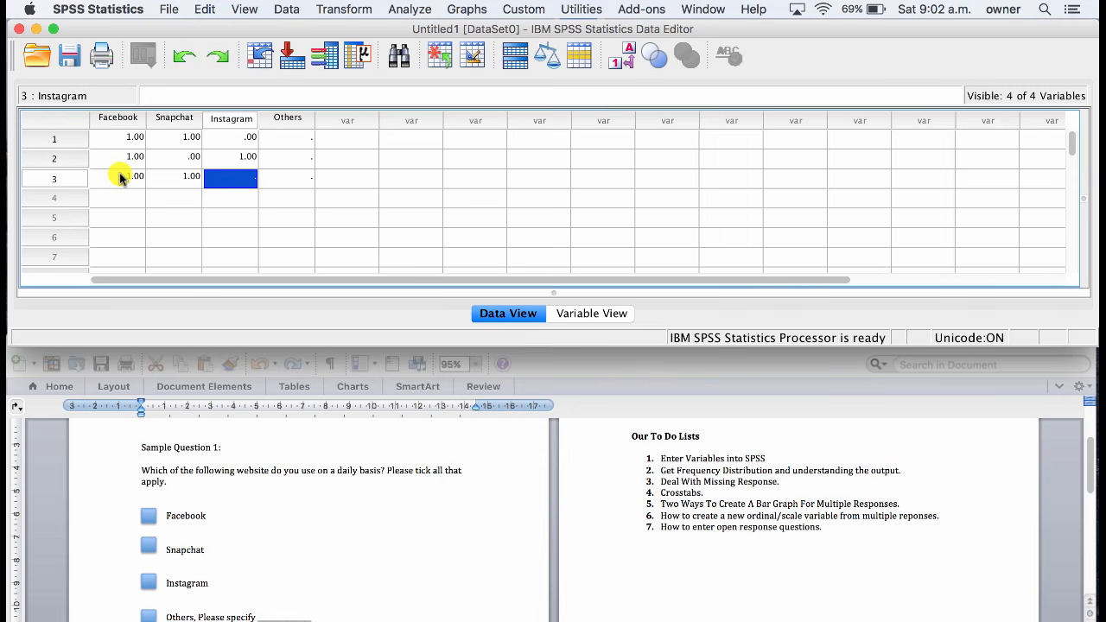
pyautogui.write('1')
# Enter 0 for Facebook, Snapchat and Instagram in row 4, and display the data as value labels.
pyautogui.click(129, 199)
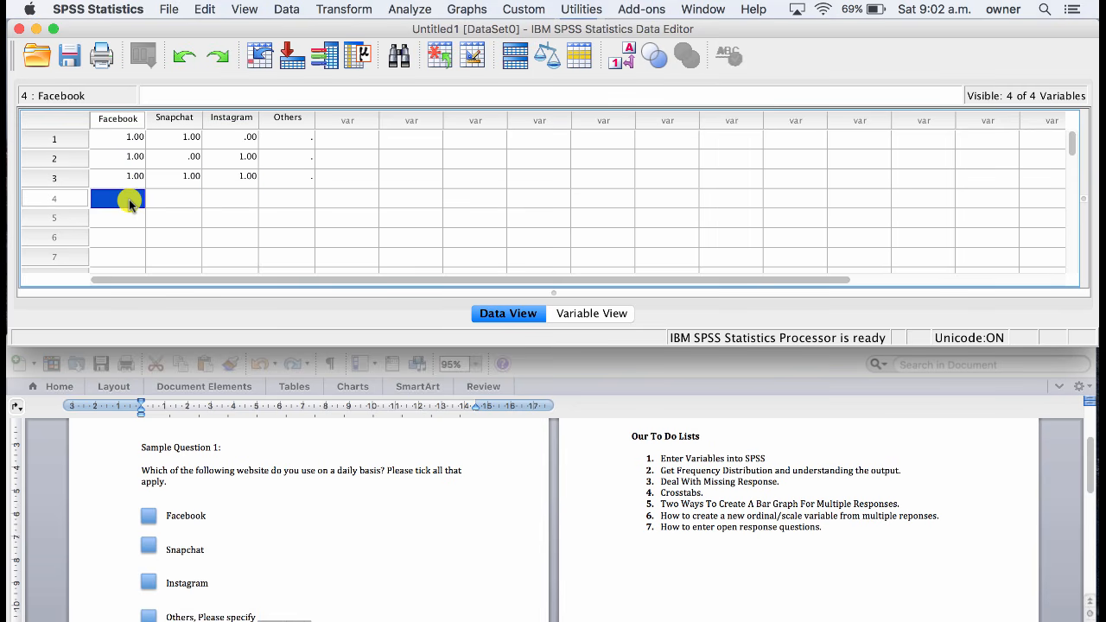
pyautogui.write('0')
pyautogui.press('Tab')
pyautogui.write('0')
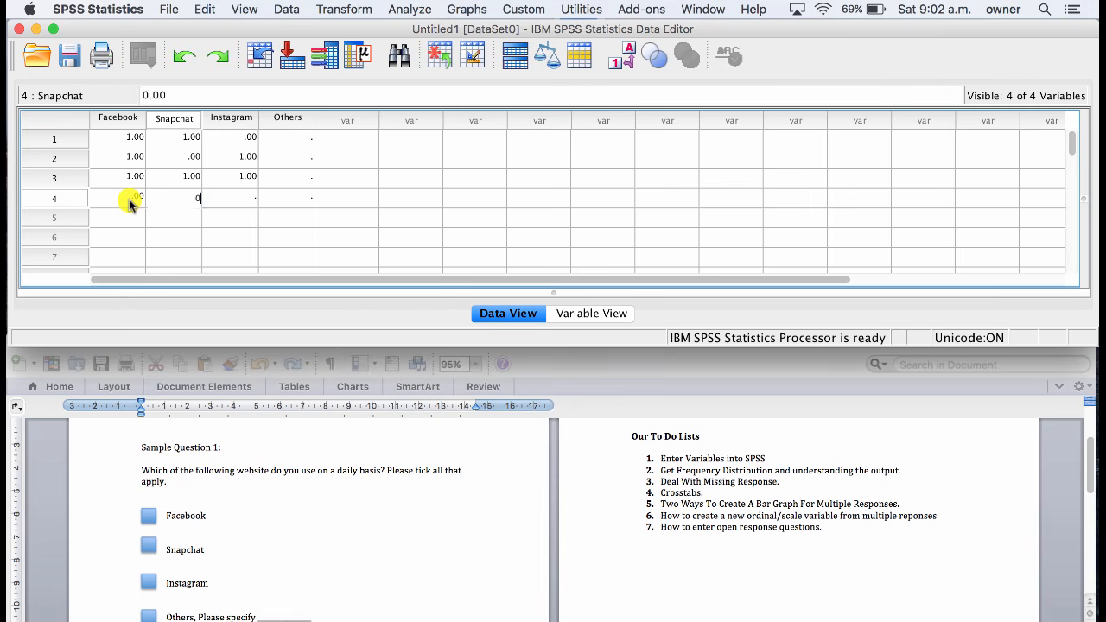
pyautogui.press('Tab')
pyautogui.write('0')
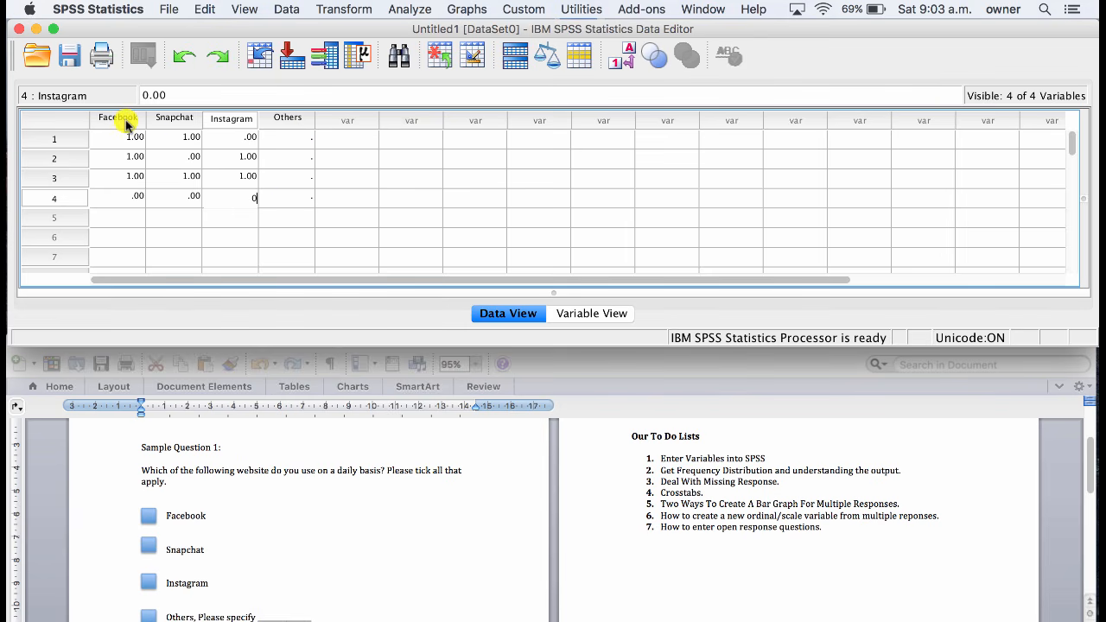
pyautogui.click(630, 57)
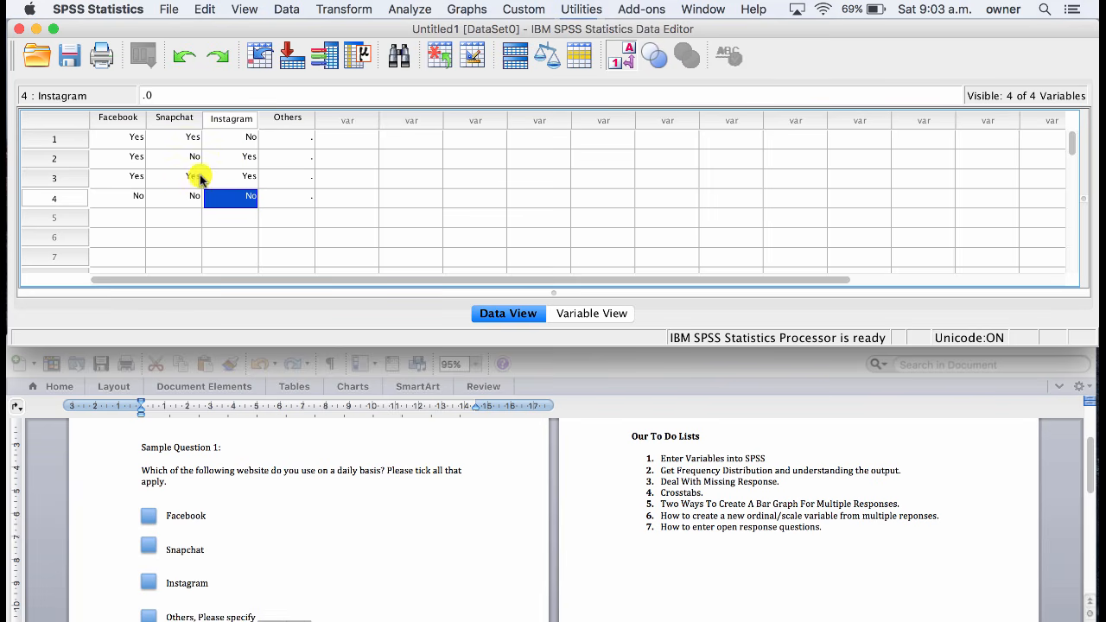
# Display the data as numeric codes, and place Facebook, Snapchat and Instagram in a new multiple response set definition.
pyautogui.click(629, 55)
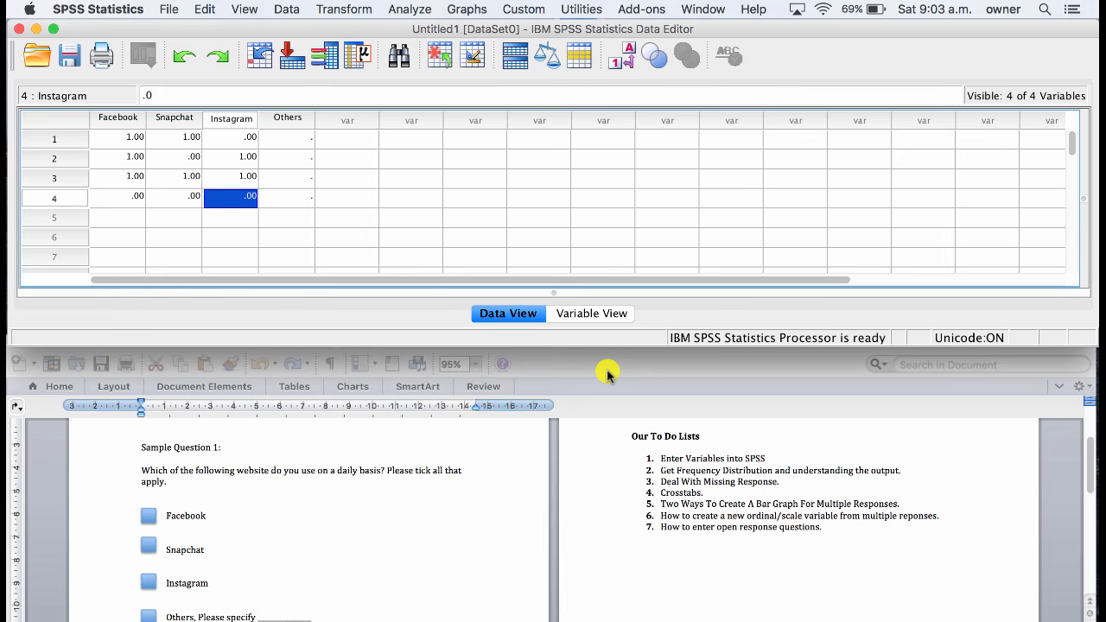
pyautogui.click(406, 11)
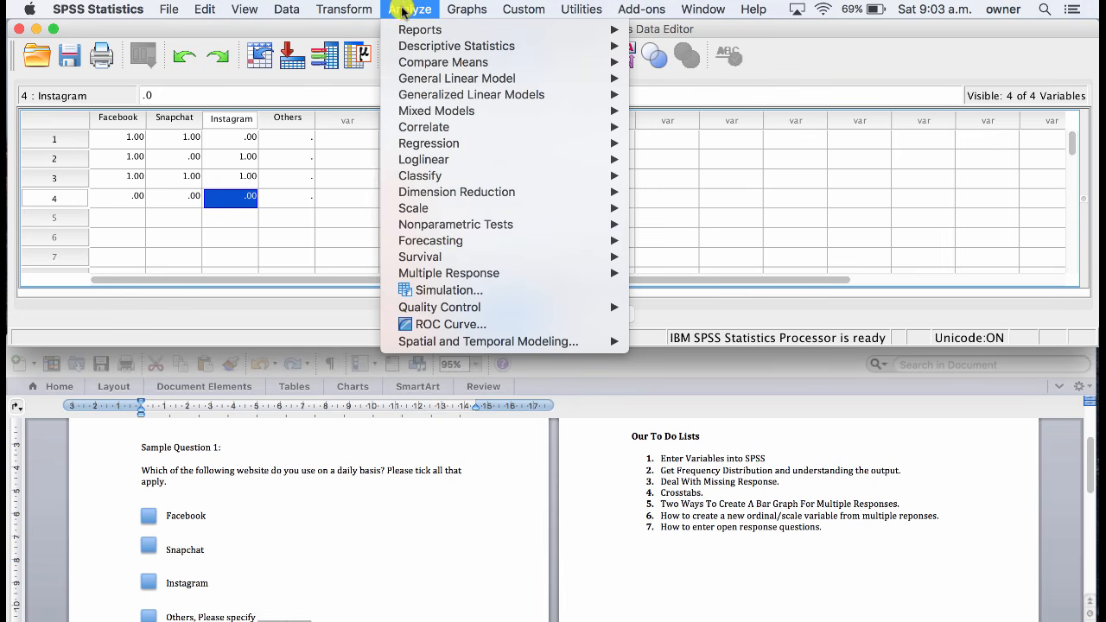
pyautogui.moveTo(476, 272)
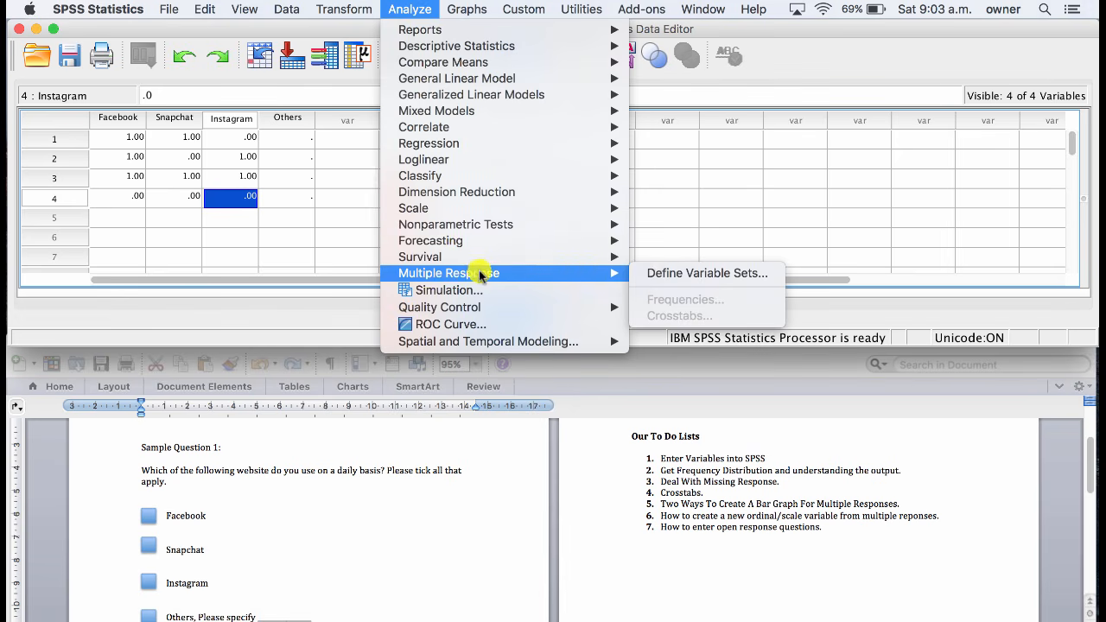
pyautogui.click(698, 275)
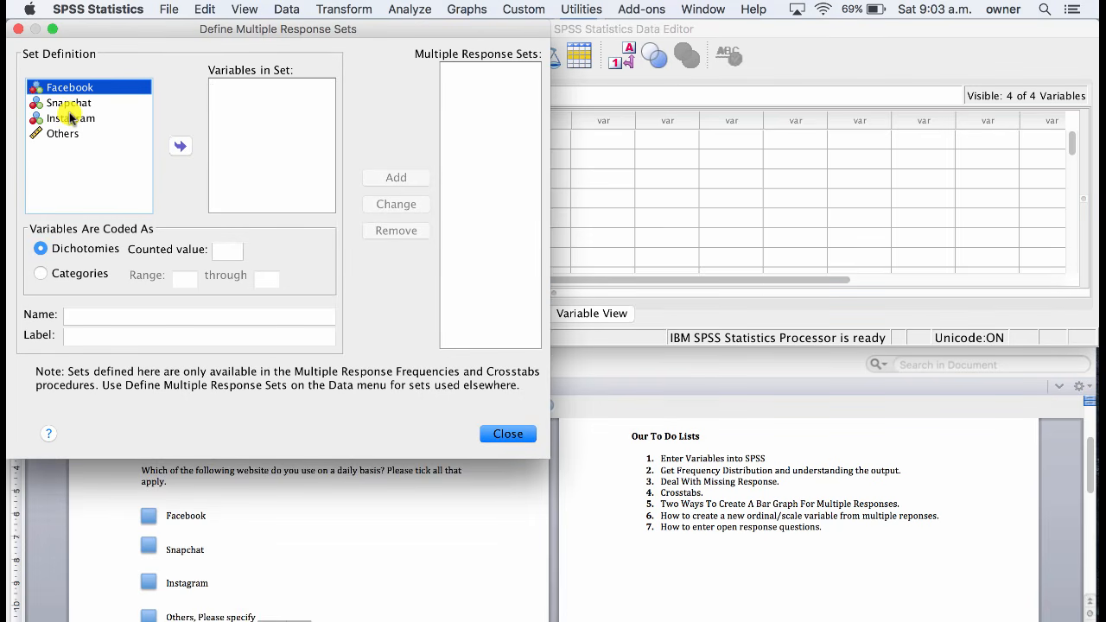
pyautogui.keyDown('shift'); pyautogui.click(71, 119); pyautogui.keyUp('shift')
pyautogui.click(179, 147)
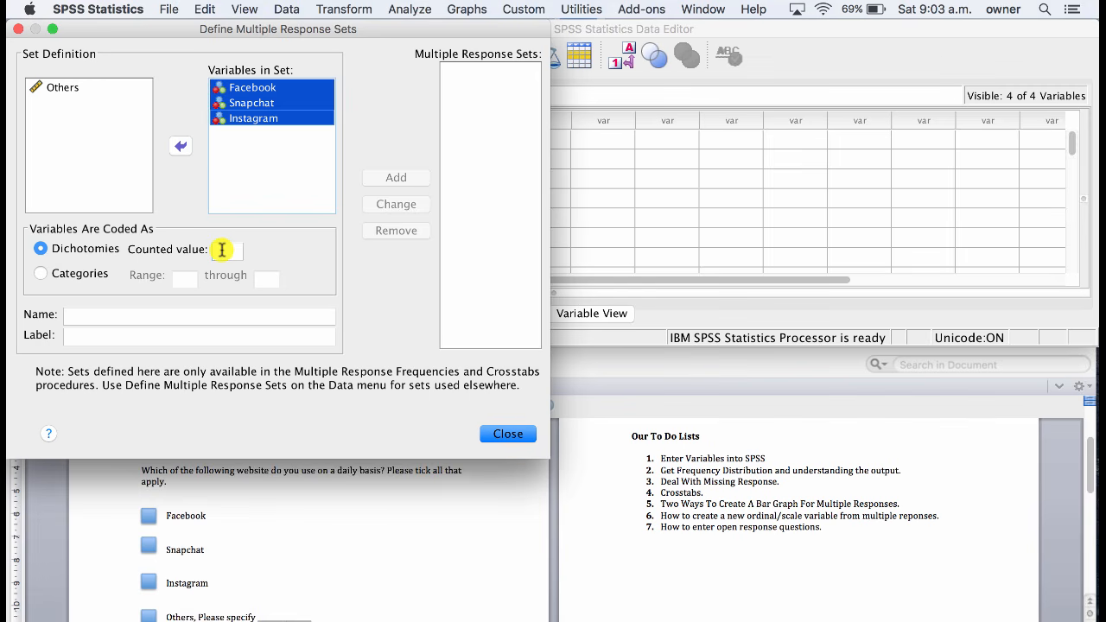
# Code the set's variables as dichotomies with counted value 1, name it Social_Media and add it to the multiple response sets.
pyautogui.click(222, 250)
pyautogui.write('1')
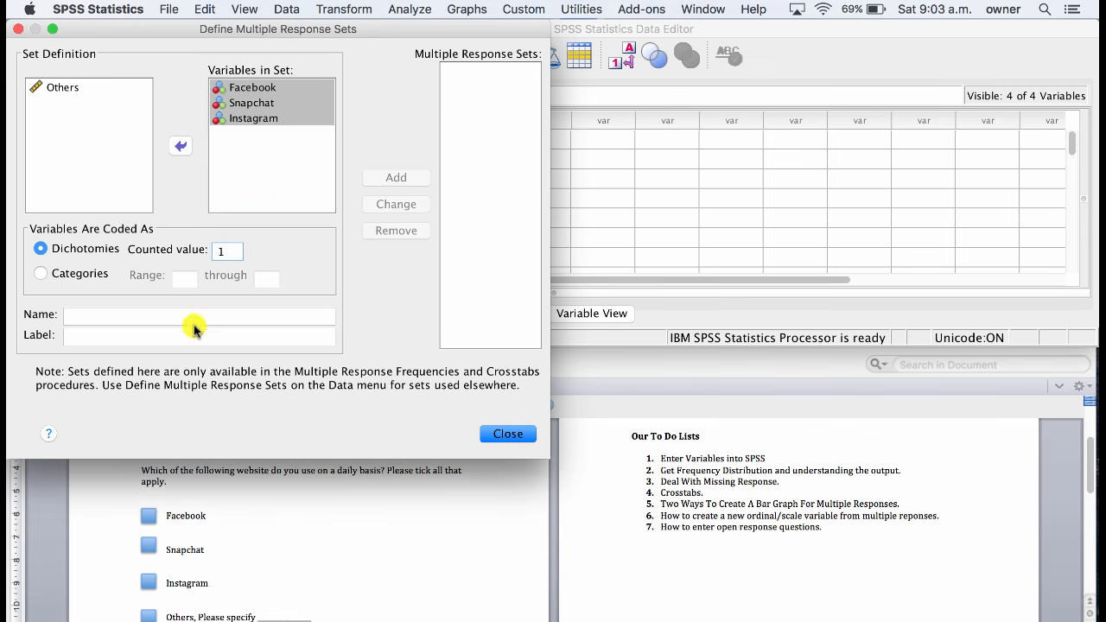
pyautogui.click(195, 318)
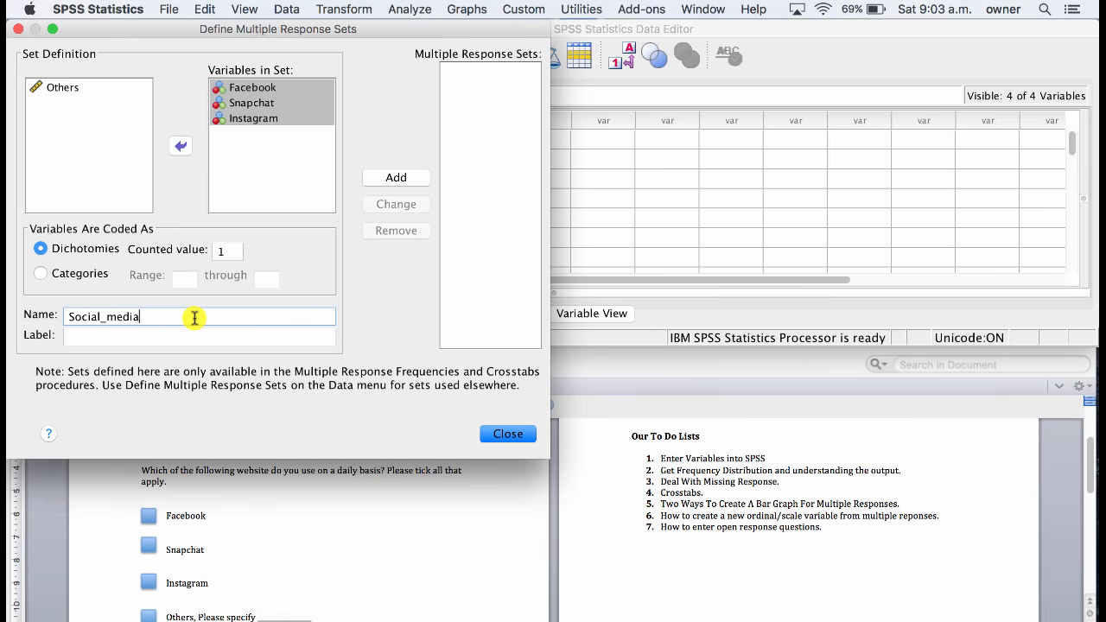
pyautogui.write('Social_media')
pyautogui.click(396, 177)
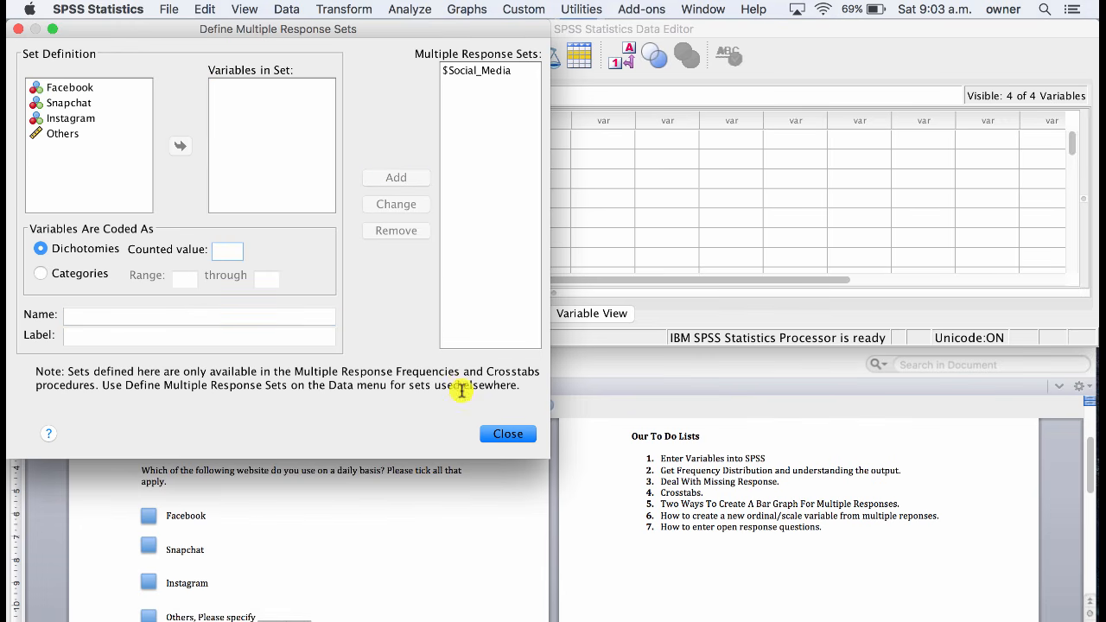
pyautogui.click(490, 432)
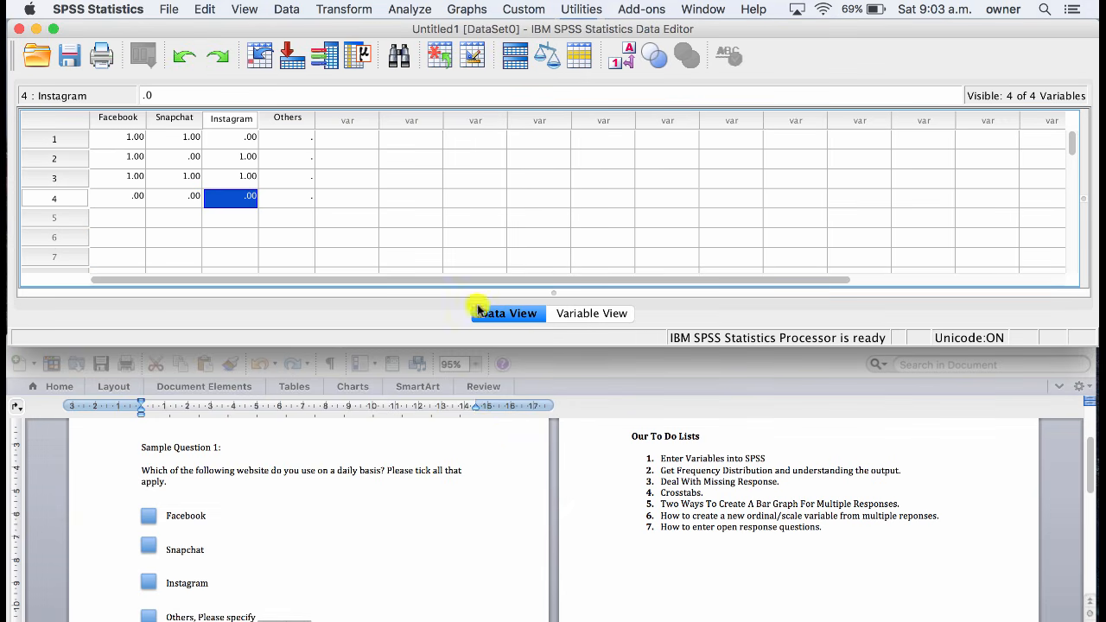
# Run multiple response frequencies for $Social_Media, and move the output window aside to uncover the data columns.
pyautogui.click(408, 8)
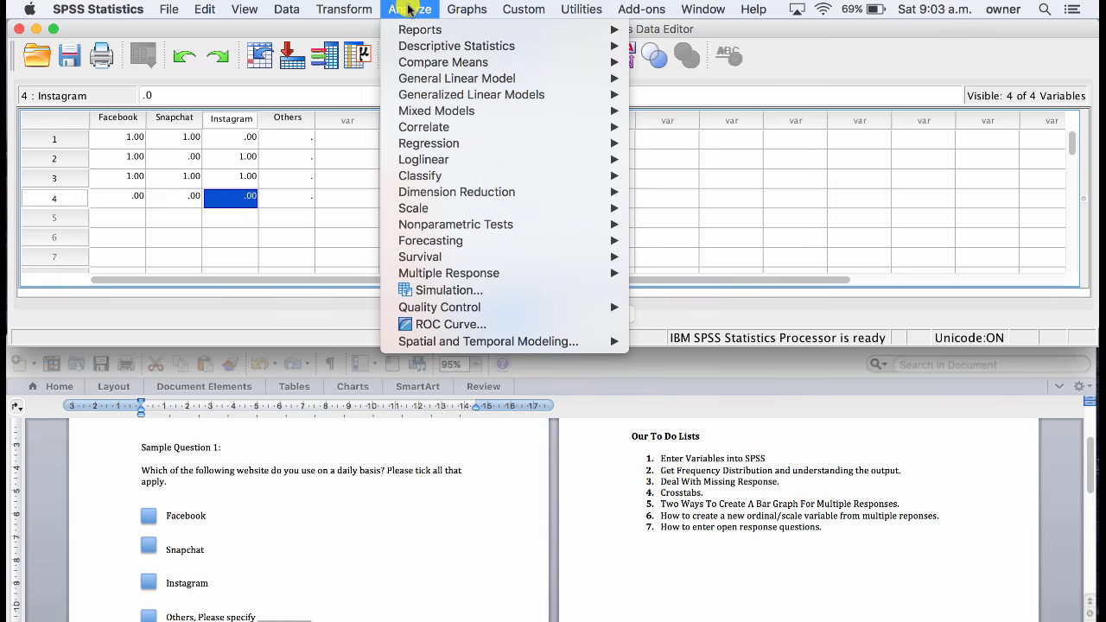
pyautogui.moveTo(450, 273)
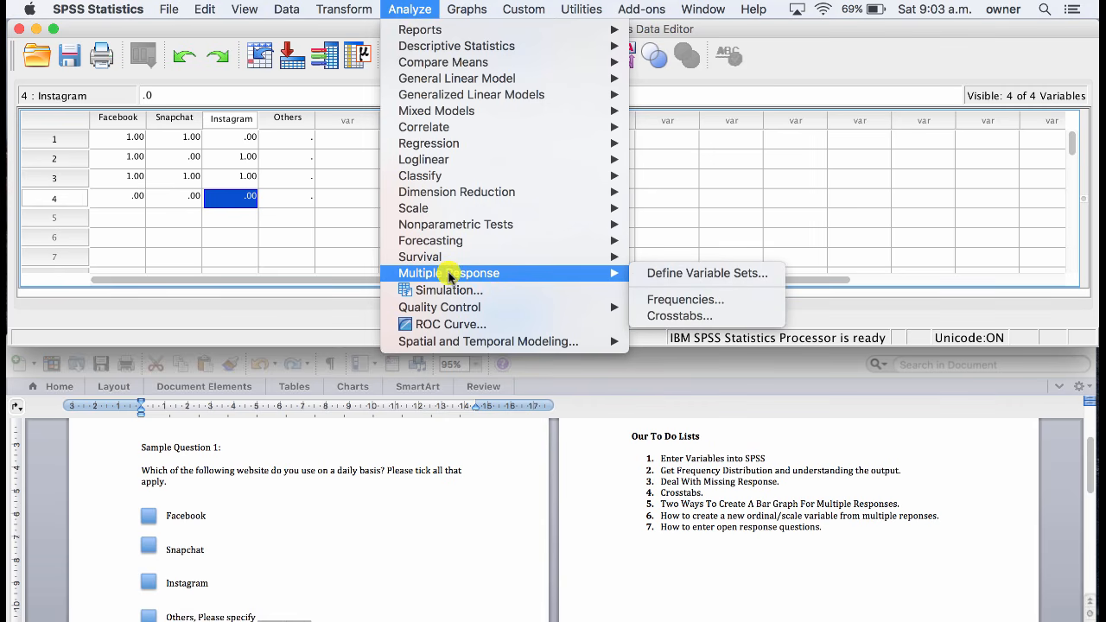
pyautogui.click(657, 299)
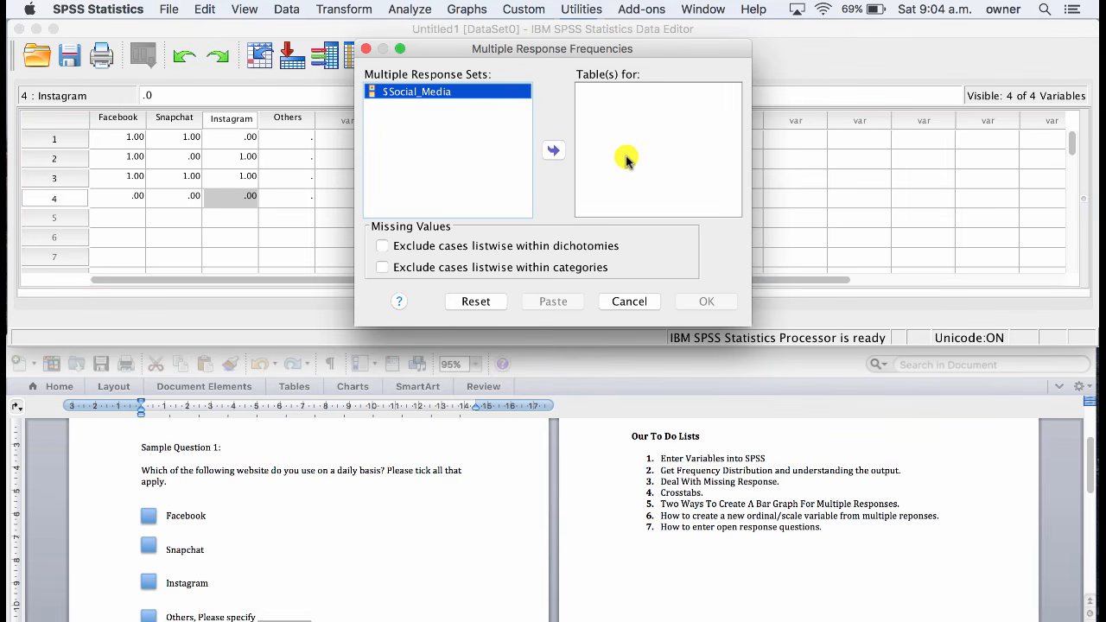
pyautogui.click(554, 154)
pyautogui.click(706, 308)
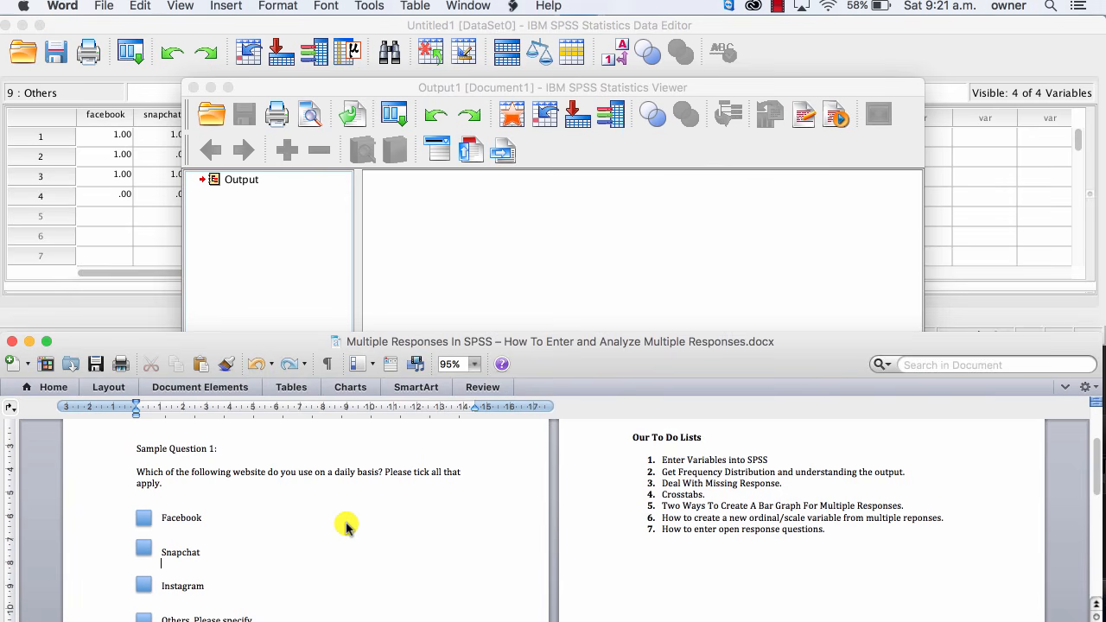
pyautogui.click(649, 235)
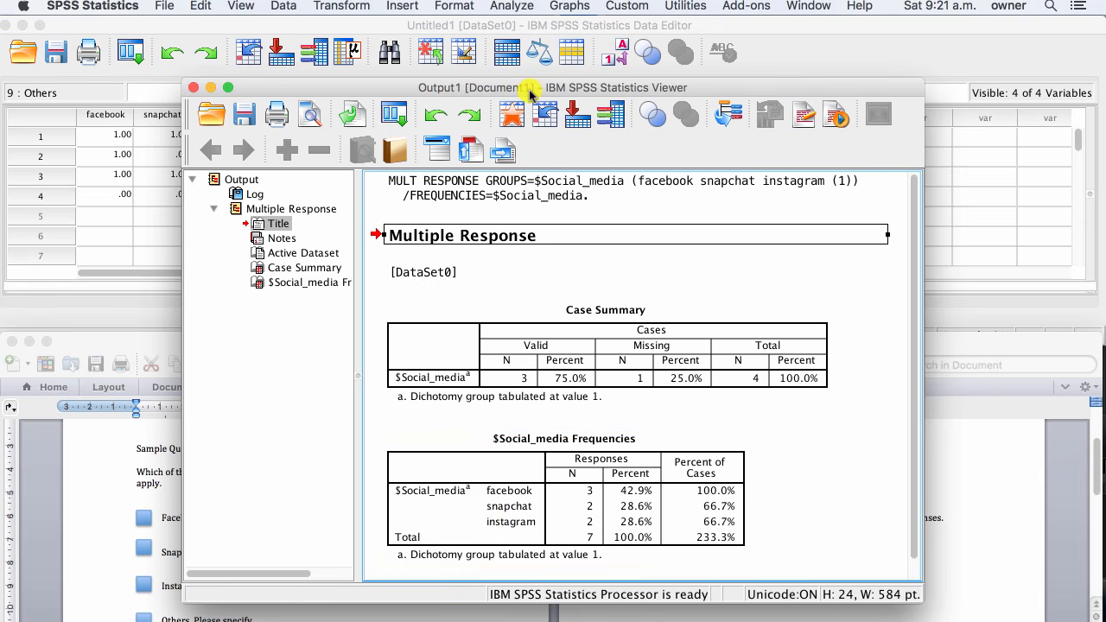
pyautogui.moveTo(530, 89); pyautogui.dragTo(712, 67)
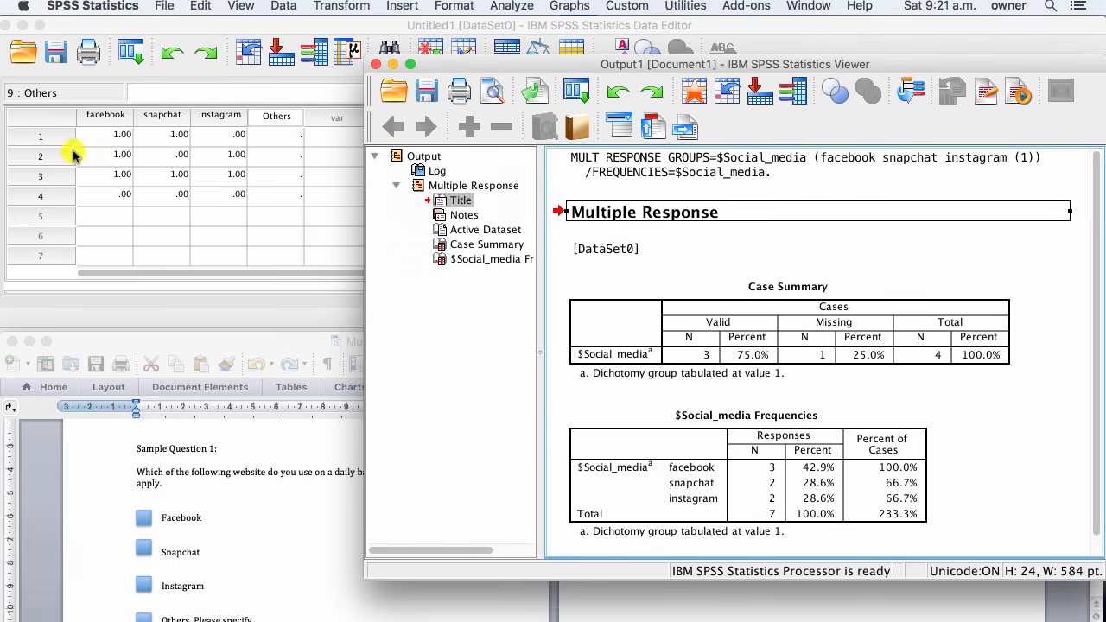